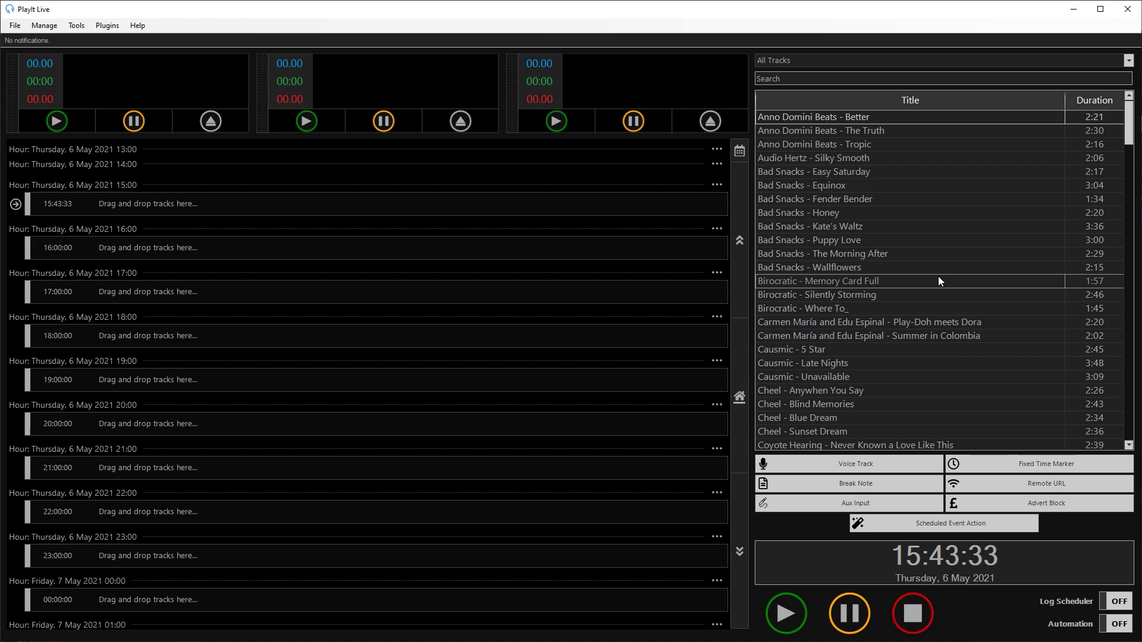
left_click_drag(961, 480, 306, 234)
left_click_drag(307, 234, 496, 204)
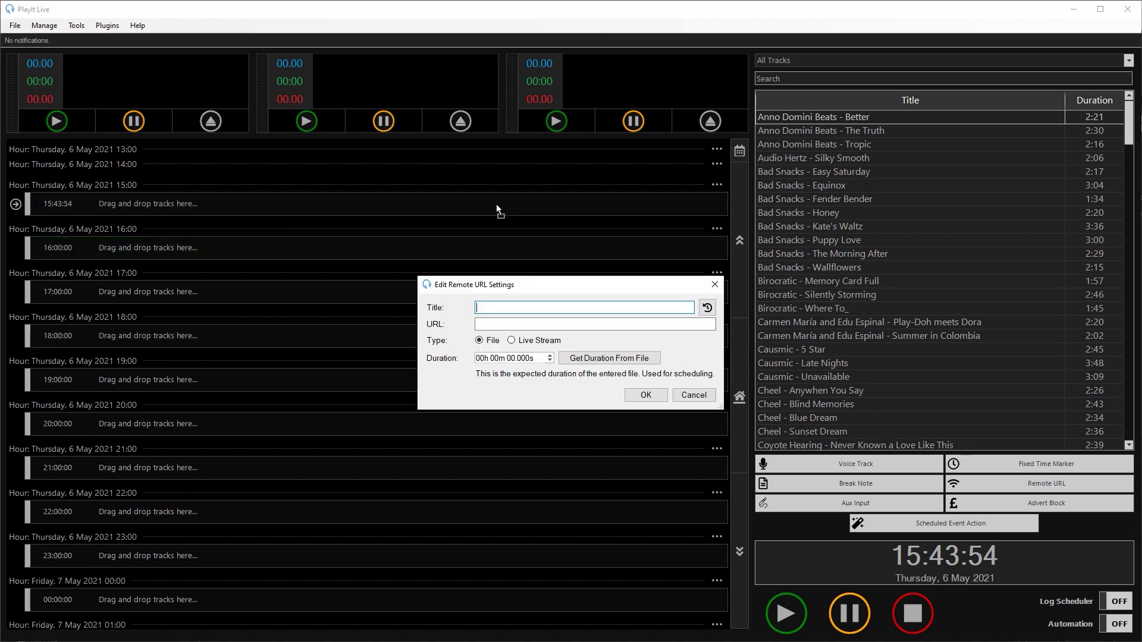
type("Mark's Show")
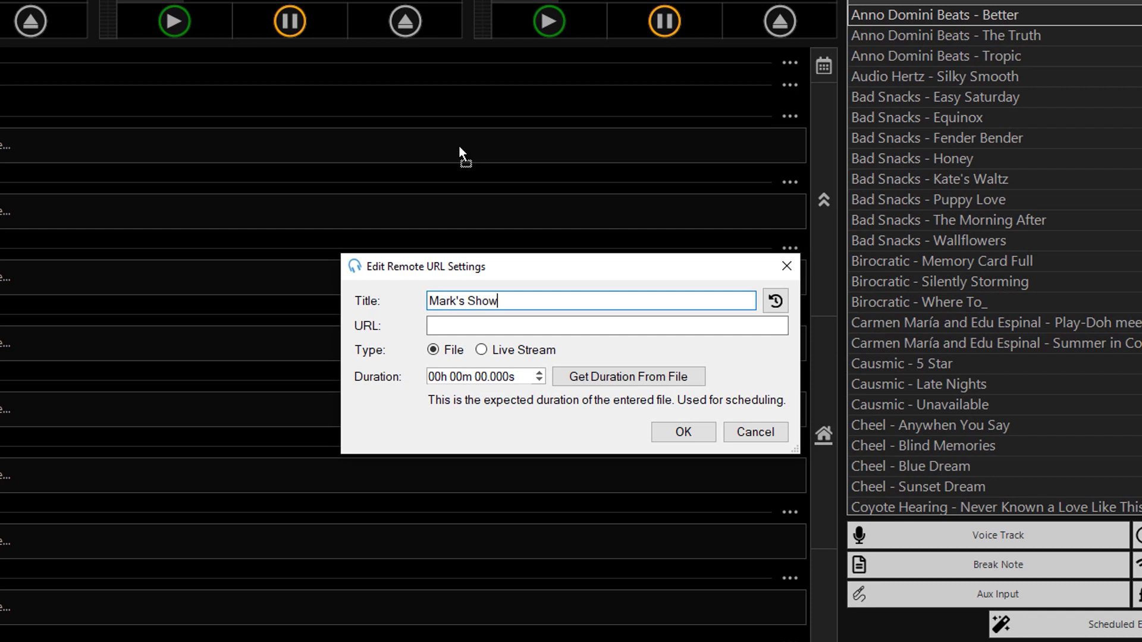
key("Tab")
type("h")
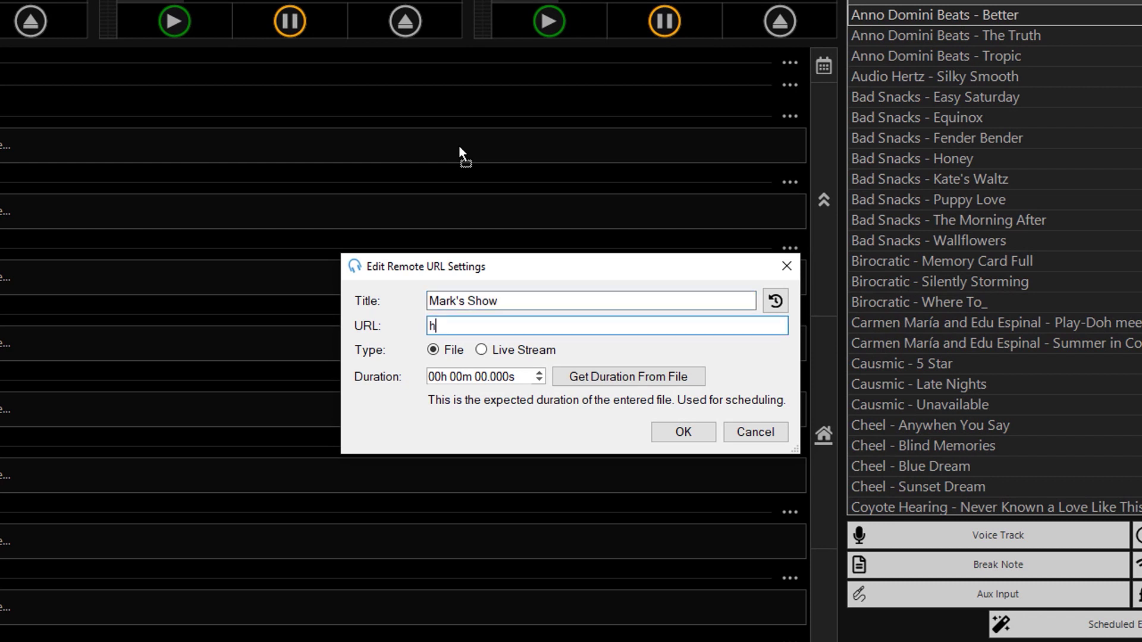
type("ttp://localhost:8001/mark")
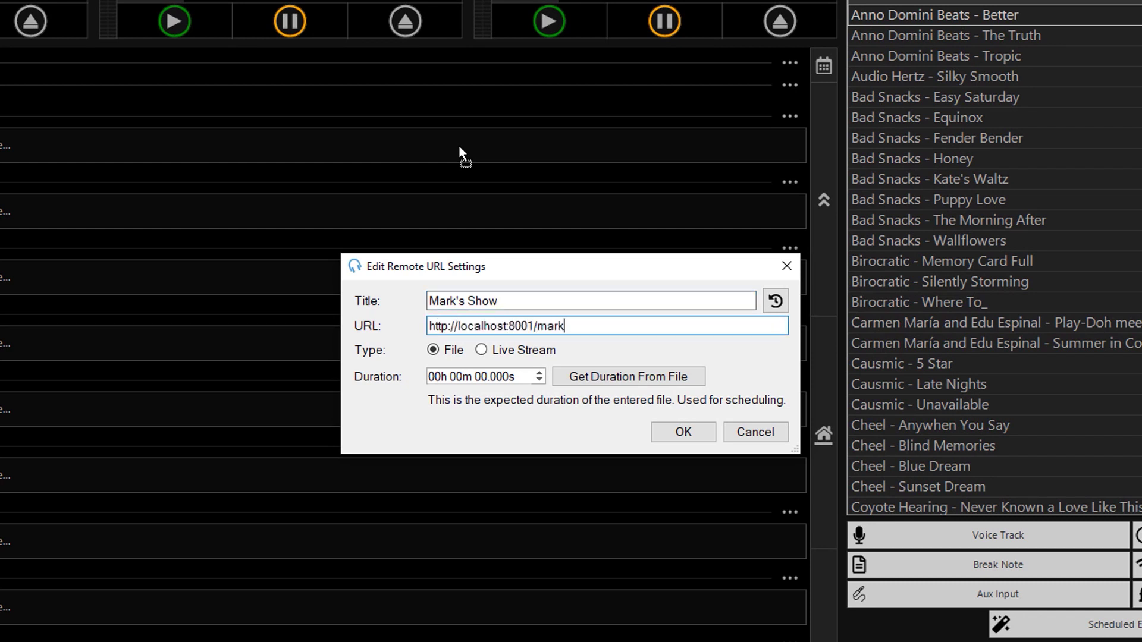
Set the remote URL item's type to Live Stream with a duration of 1 hour and save it
key("Tab")
key("Right")
key("Tab")
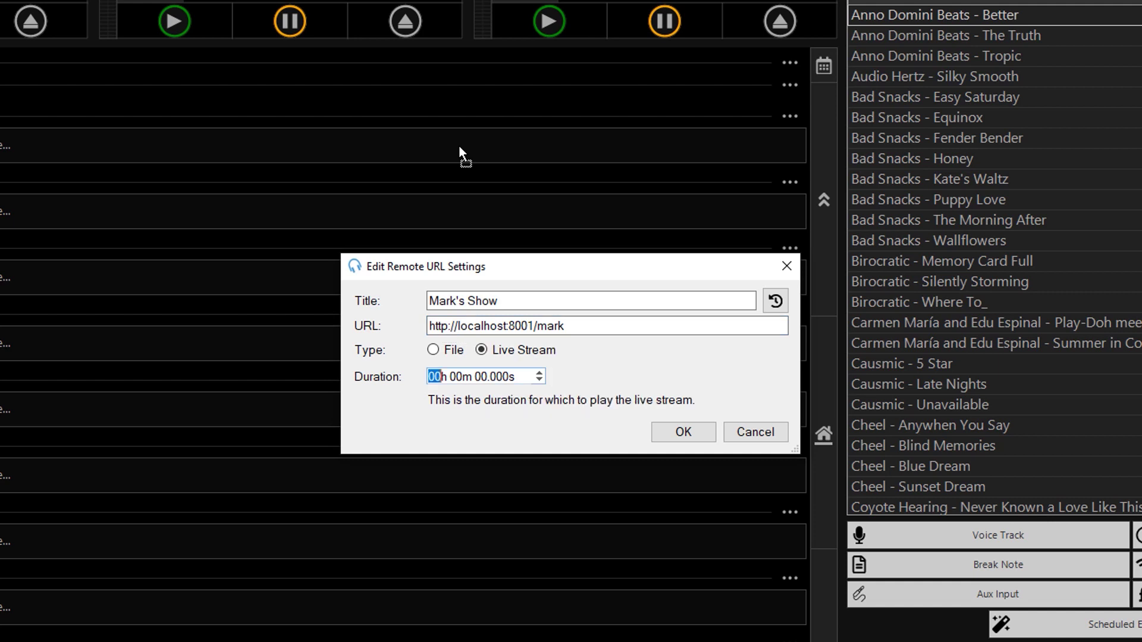
type("1")
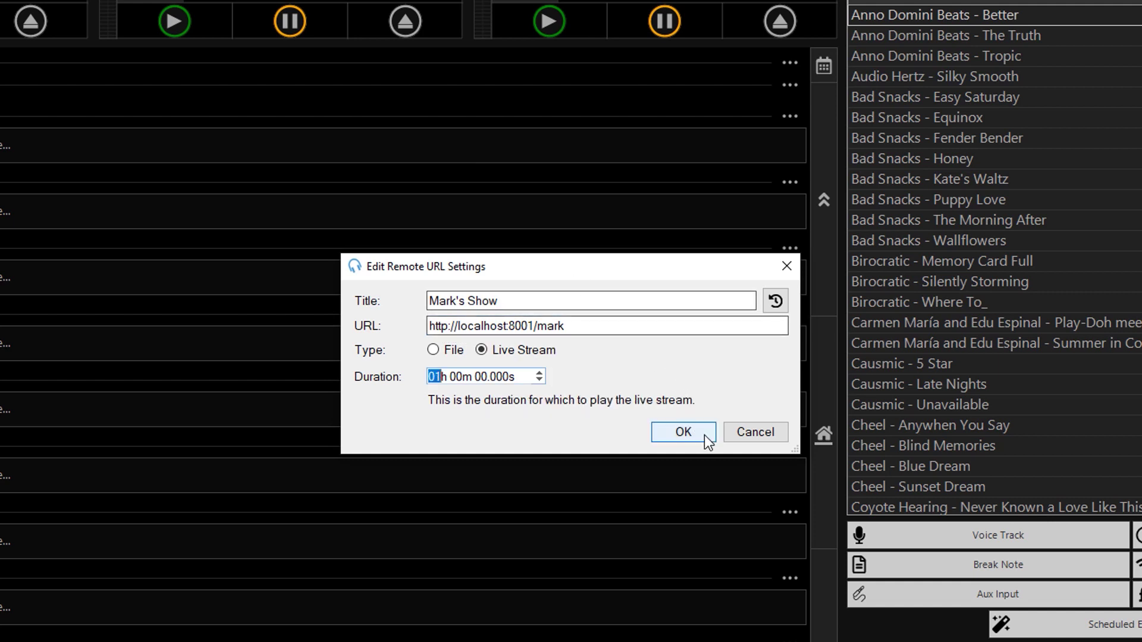
left_click(683, 432)
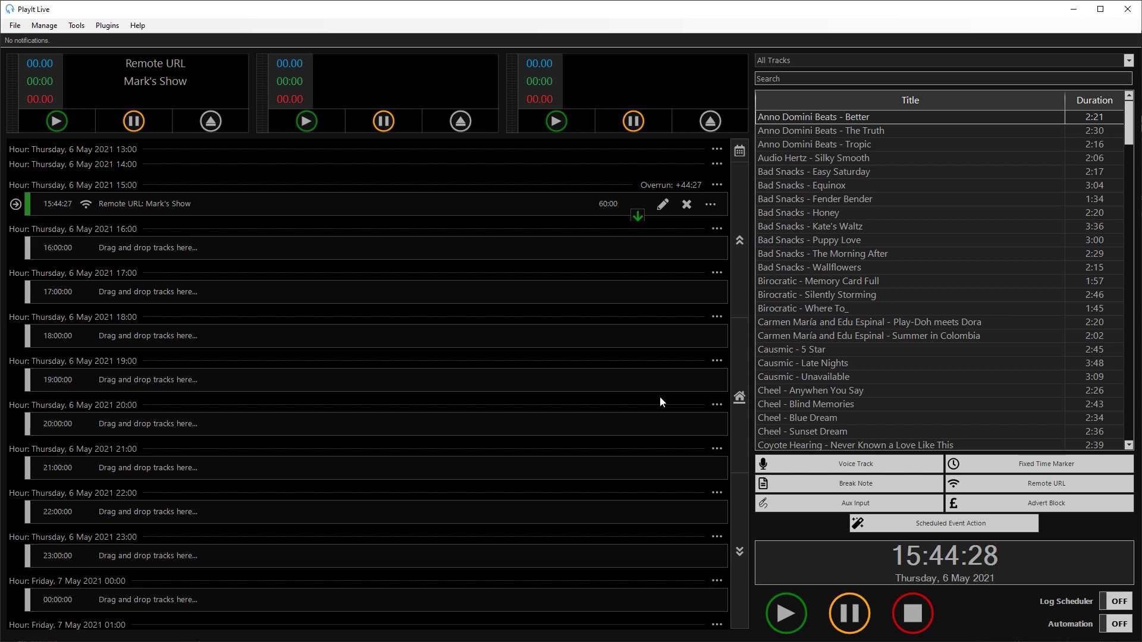
Add the track "Anno Domini Beats - Better" below "Mark's Show", plus further "Mark's Show" remote URL items in the 15:00 hour
left_click_drag(813, 117, 417, 217)
left_click(662, 205)
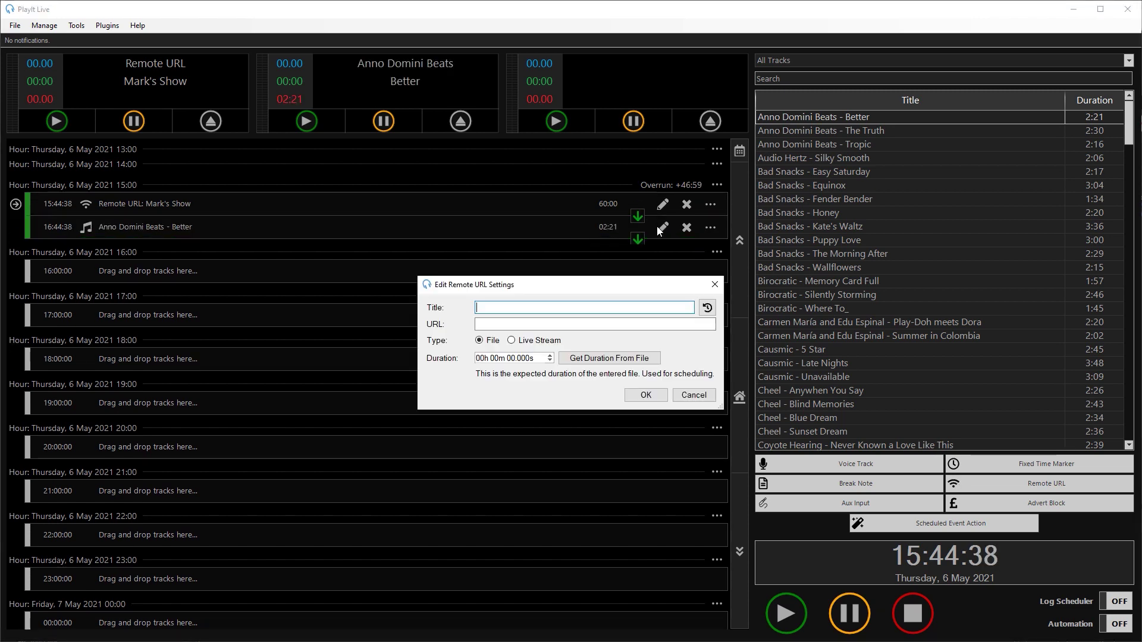
left_click(645, 395)
left_click(1047, 483)
left_click(645, 395)
Add the tracks Kate's Waltz, Wallflowers, Silently Storming, Late Nights, Blind Memories and Never Known a Love Like This to the 15:00 hour
left_click_drag(797, 226, 357, 274)
left_click_drag(809, 267, 357, 321)
left_click_drag(817, 295, 357, 345)
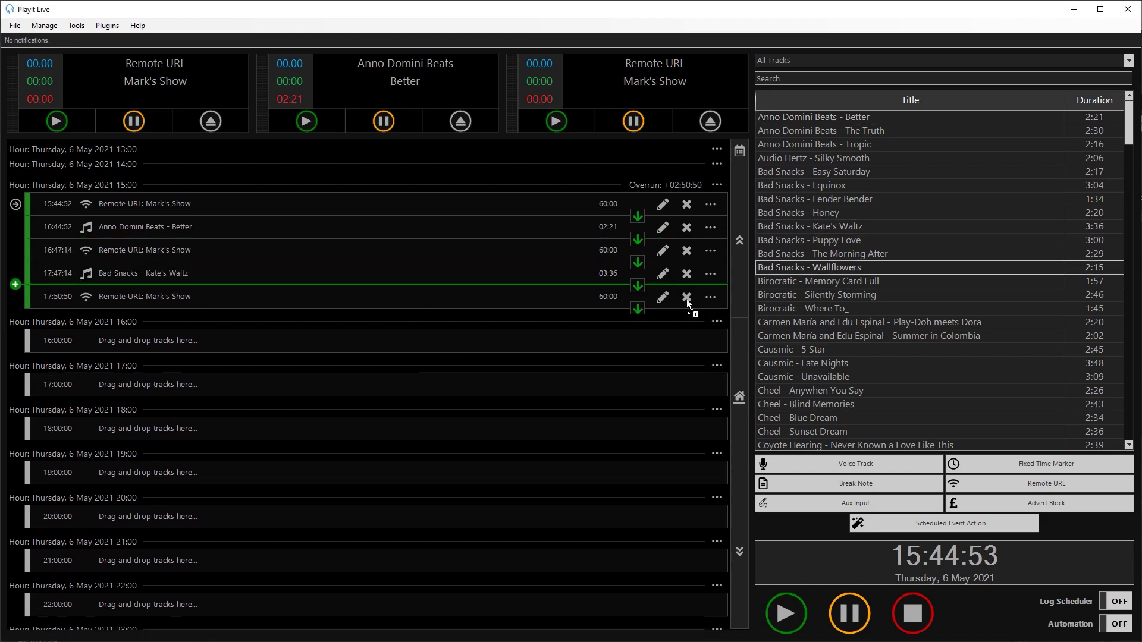
left_click_drag(809, 363, 357, 369)
left_click_drag(821, 404, 357, 386)
scroll(940, 267, "down", 1)
left_click_drag(821, 404, 357, 411)
Insert more one-hour "Mark's Show" remote URL items between the remaining tracks of the 15:00 hour, reusing the earlier stream settings
left_click(1046, 483)
left_click(645, 395)
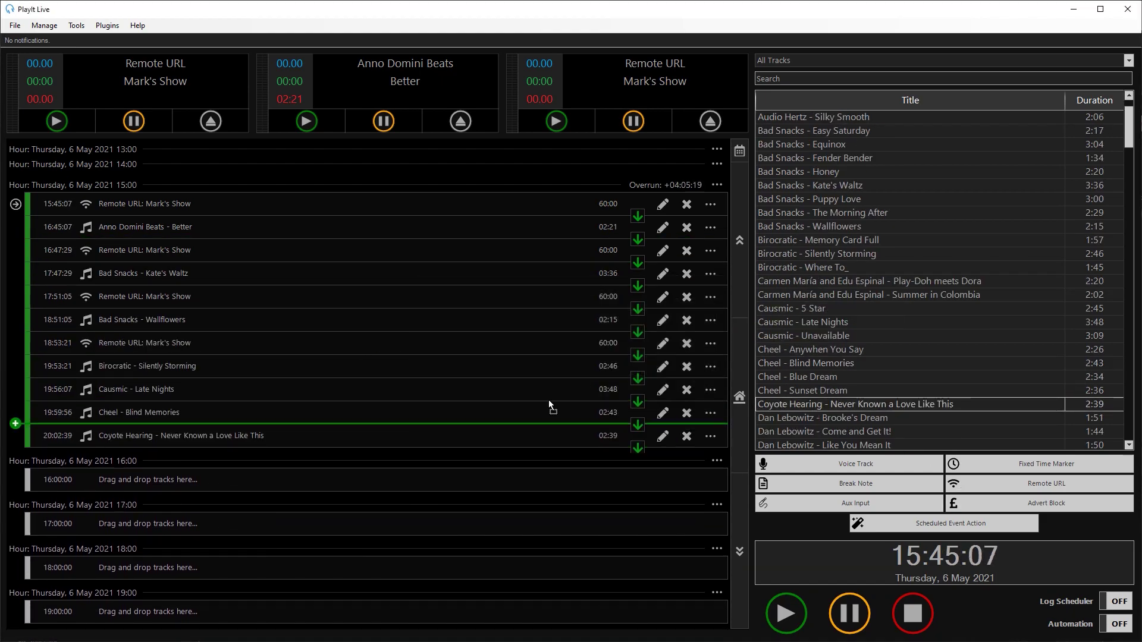
left_click(1047, 483)
left_click(707, 308)
left_click(741, 330)
left_click(645, 395)
left_click(1047, 483)
left_click(646, 395)
left_click(1047, 483)
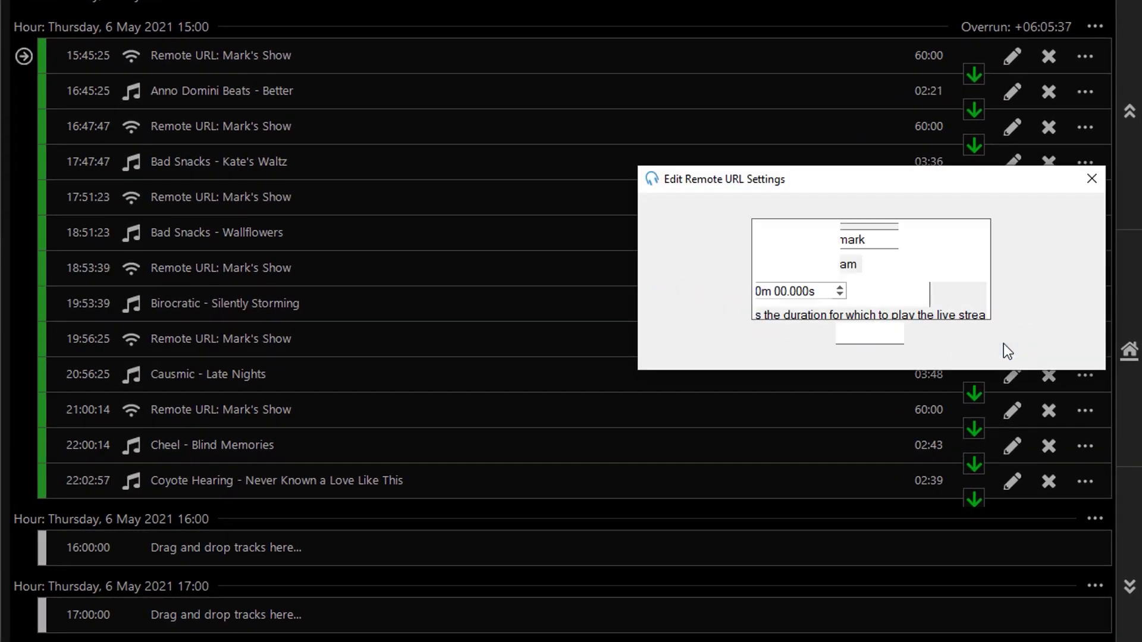
left_click(1004, 351)
left_click(1020, 438)
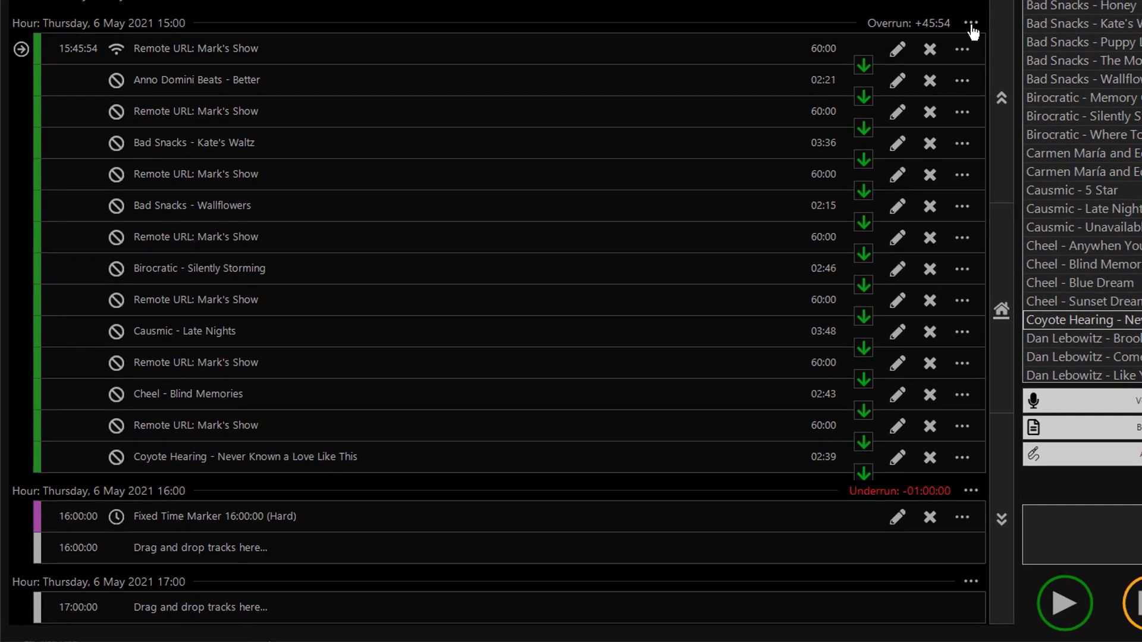
Clear all items from the 15:00 and 16:00 hours of Thursday, 6 May 2021
left_click(971, 24)
left_click(1004, 90)
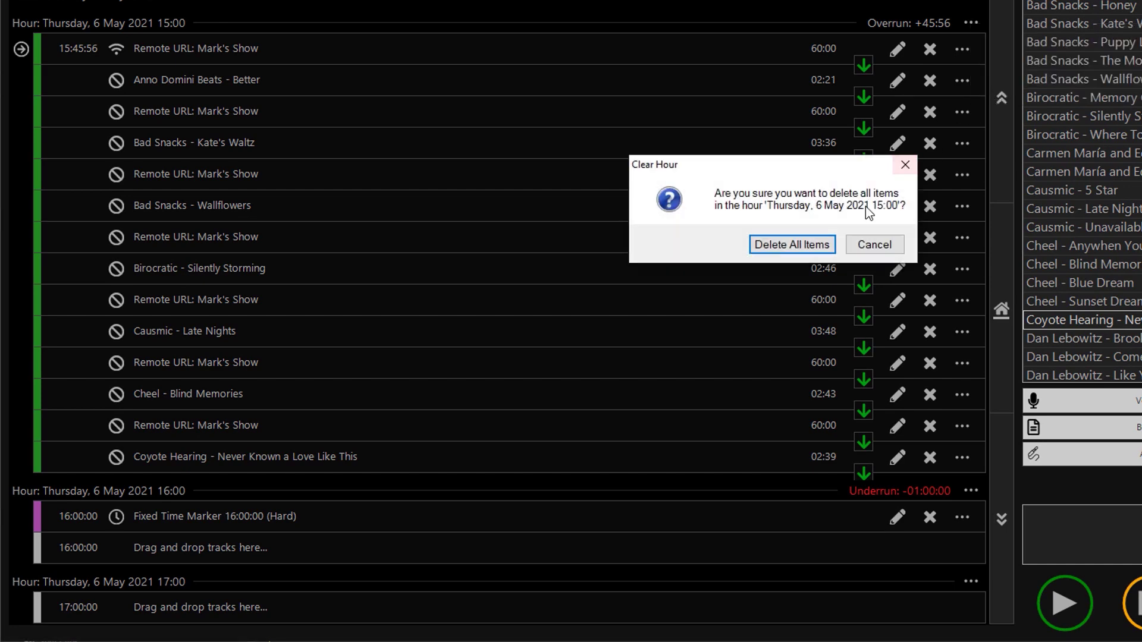
left_click(816, 244)
left_click(970, 82)
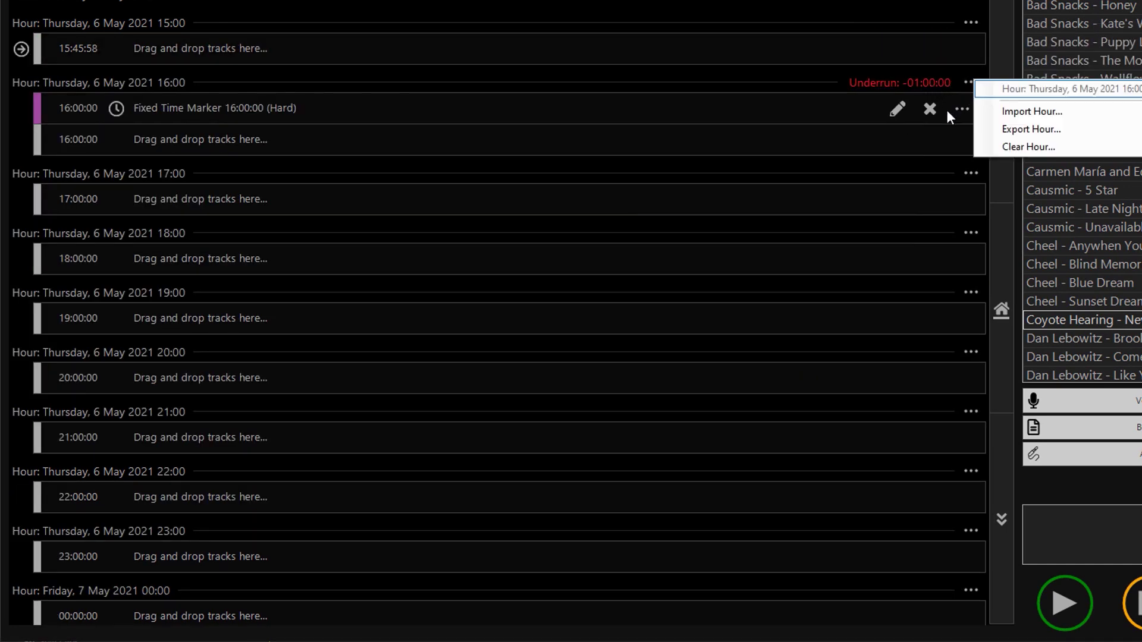
left_click(990, 147)
left_click(805, 244)
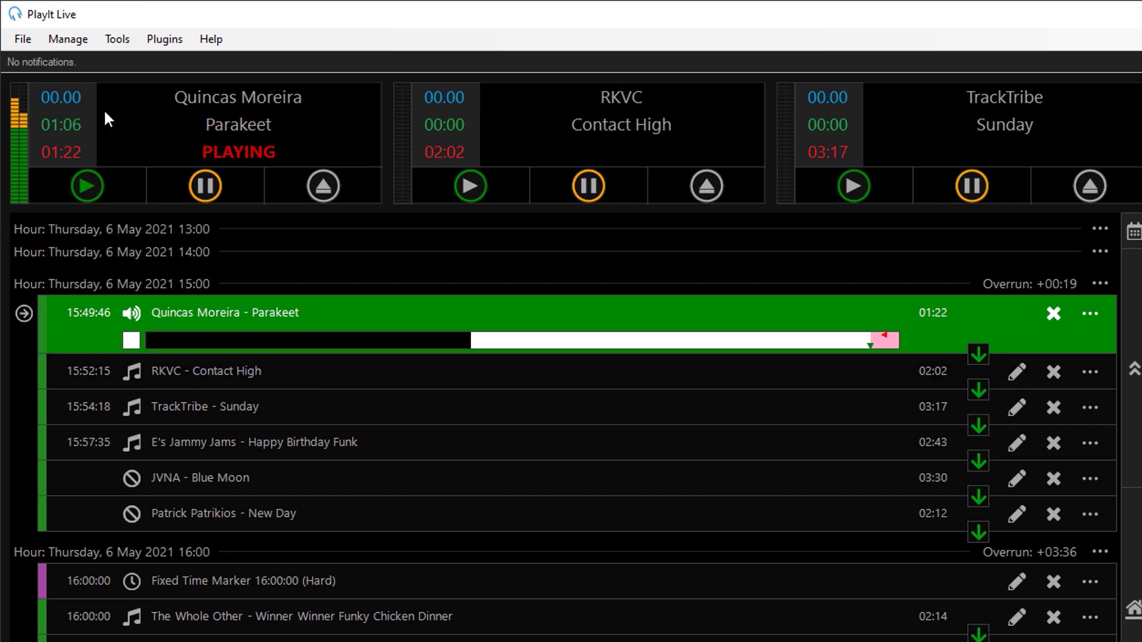
left_click(66, 38)
left_click(179, 385)
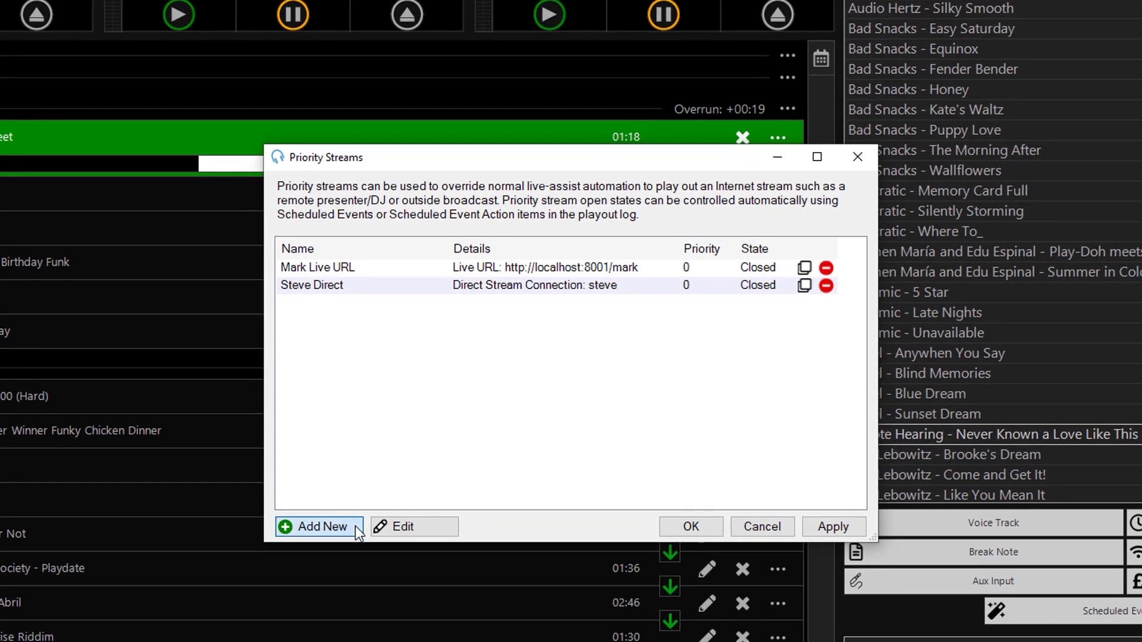
left_click(356, 526)
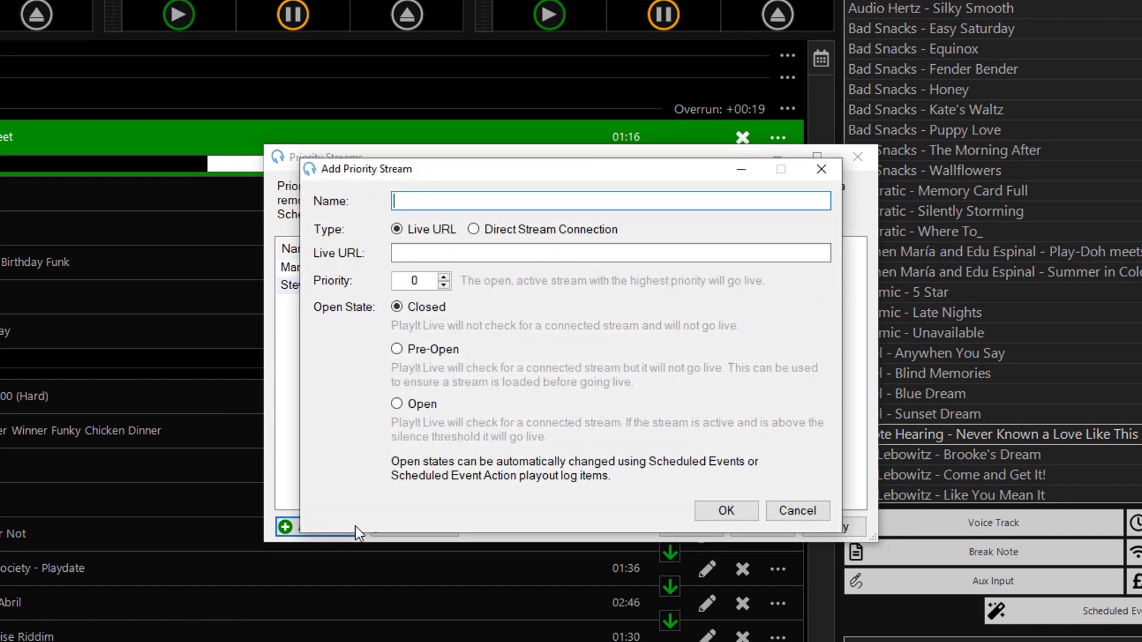
type("Mark Live URL")
key("Tab")
type("h")
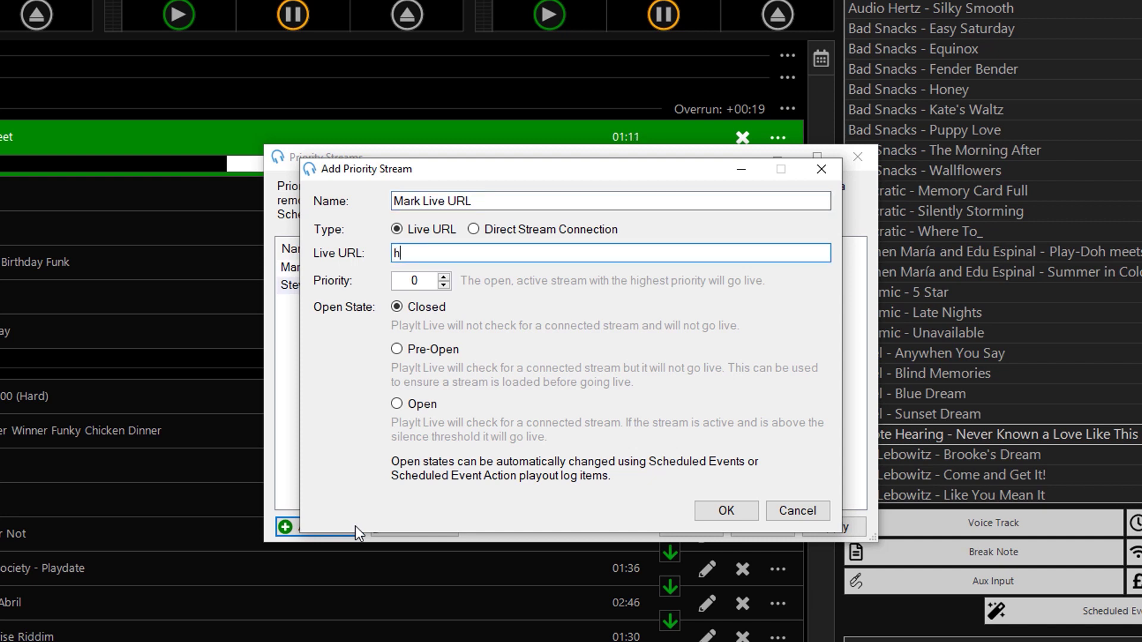
type("ttp://localhost:8001/mar")
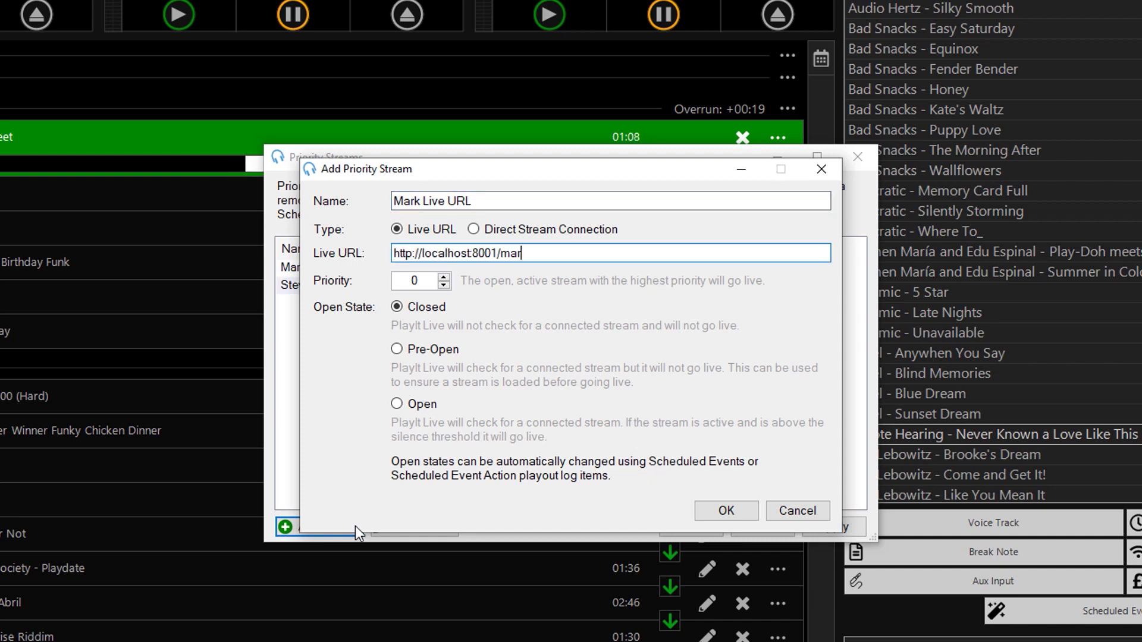
type("k")
Append "(Test)" to the new stream's name, set its open state to Open, and save the priority streams
left_click(492, 201)
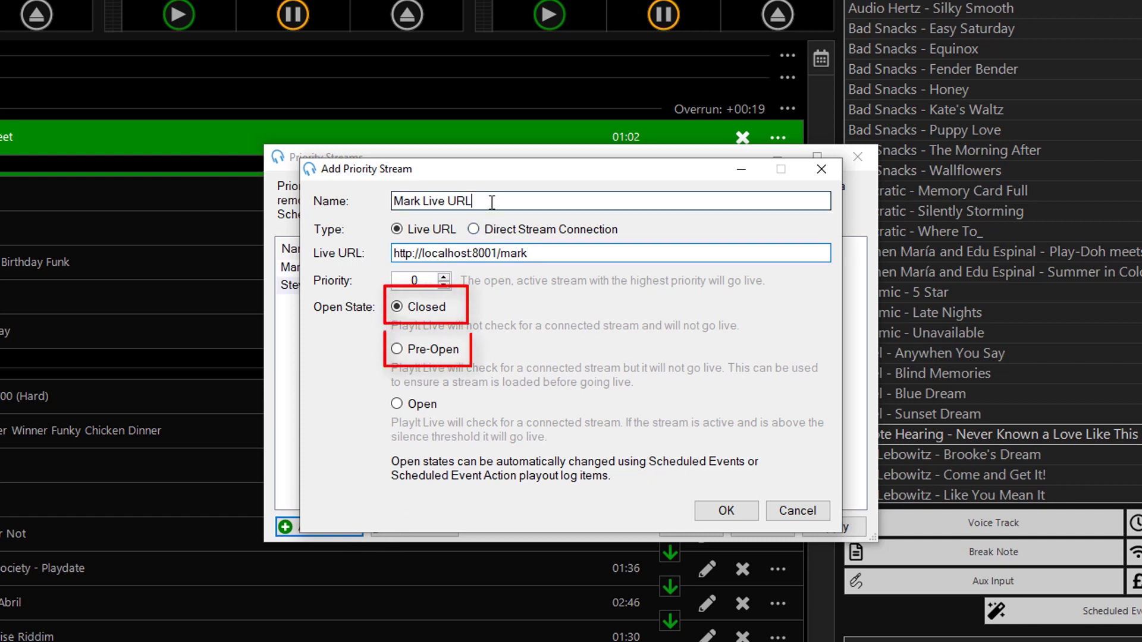
type("(Test)")
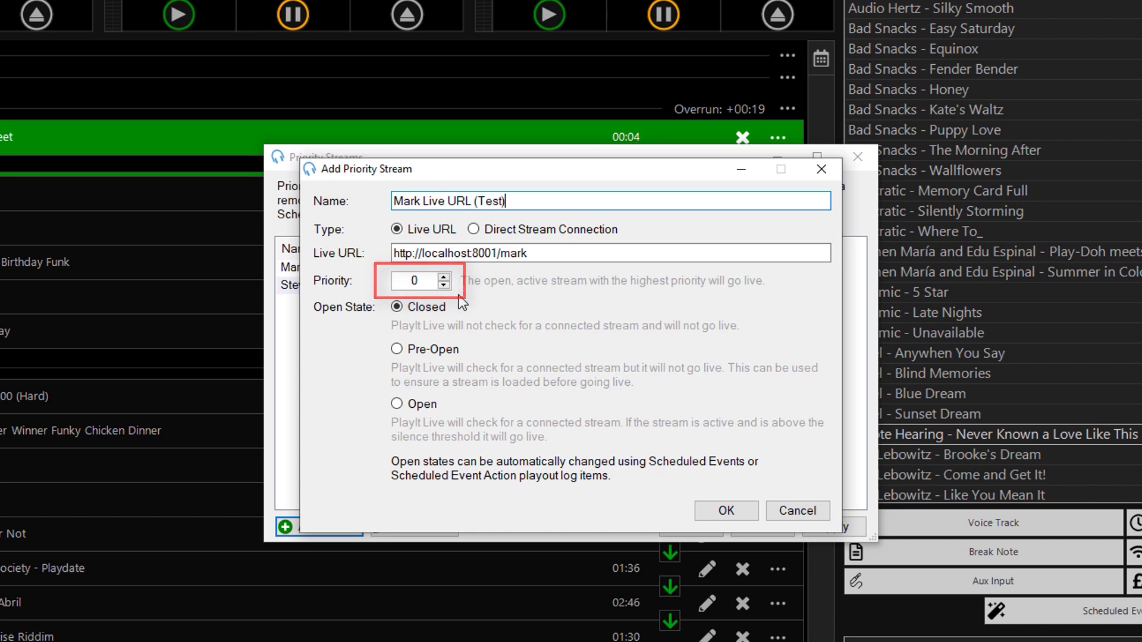
left_click(432, 404)
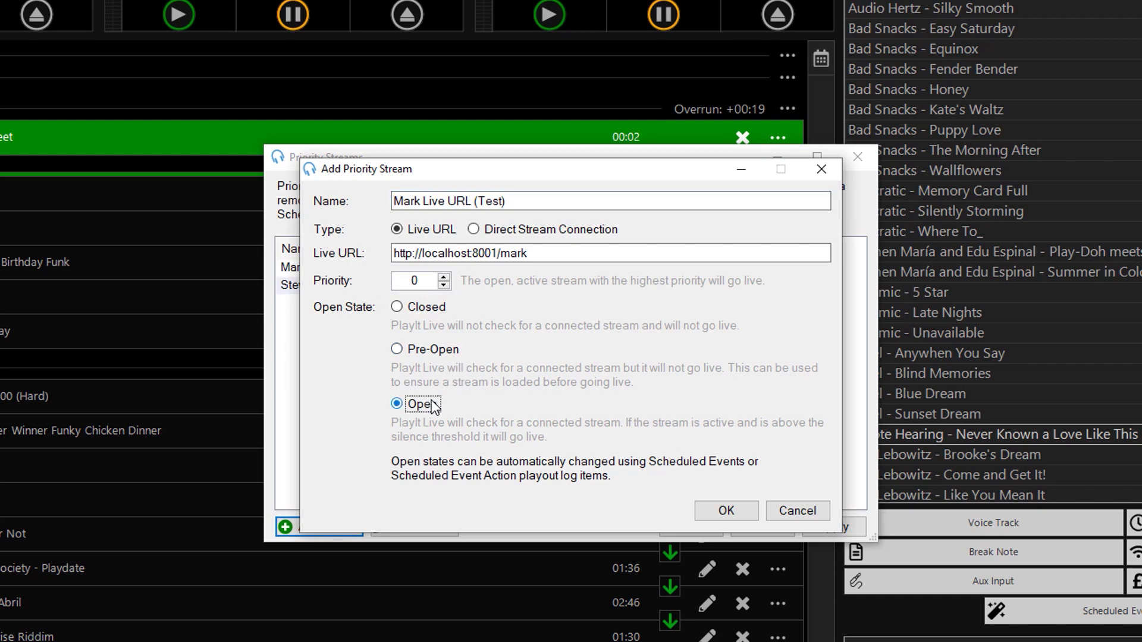
left_click(726, 511)
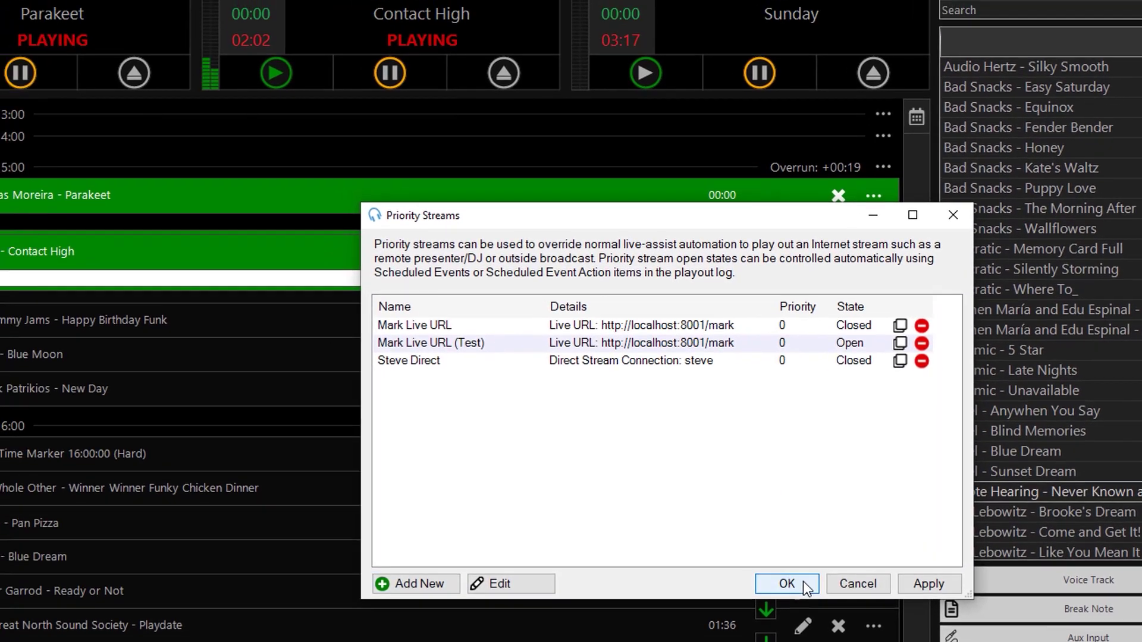
left_click(699, 527)
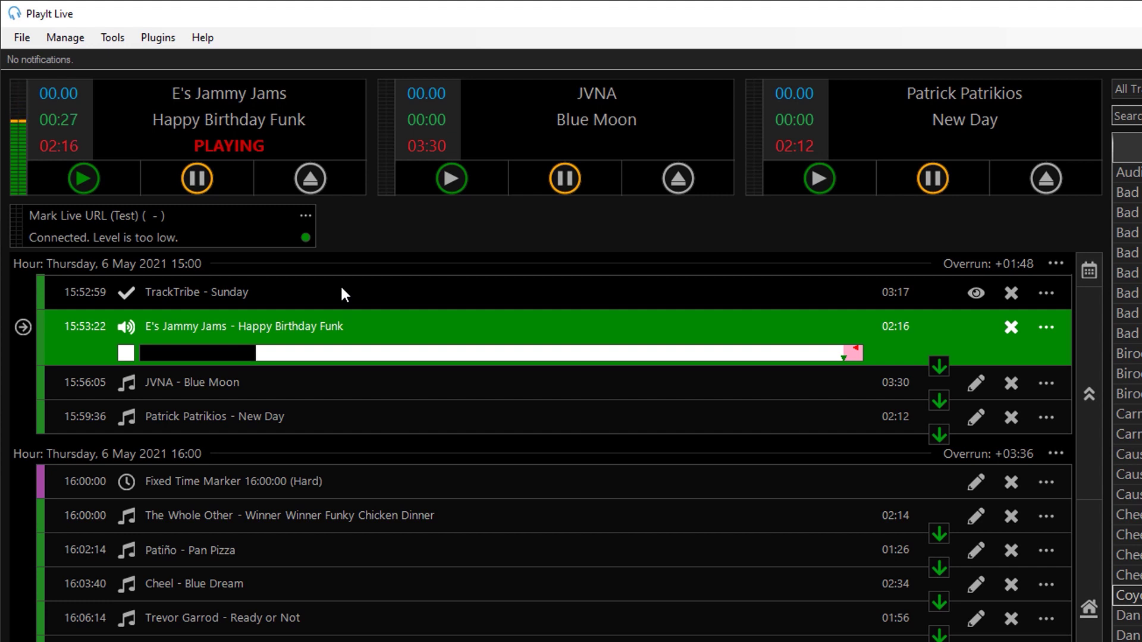
left_click(65, 37)
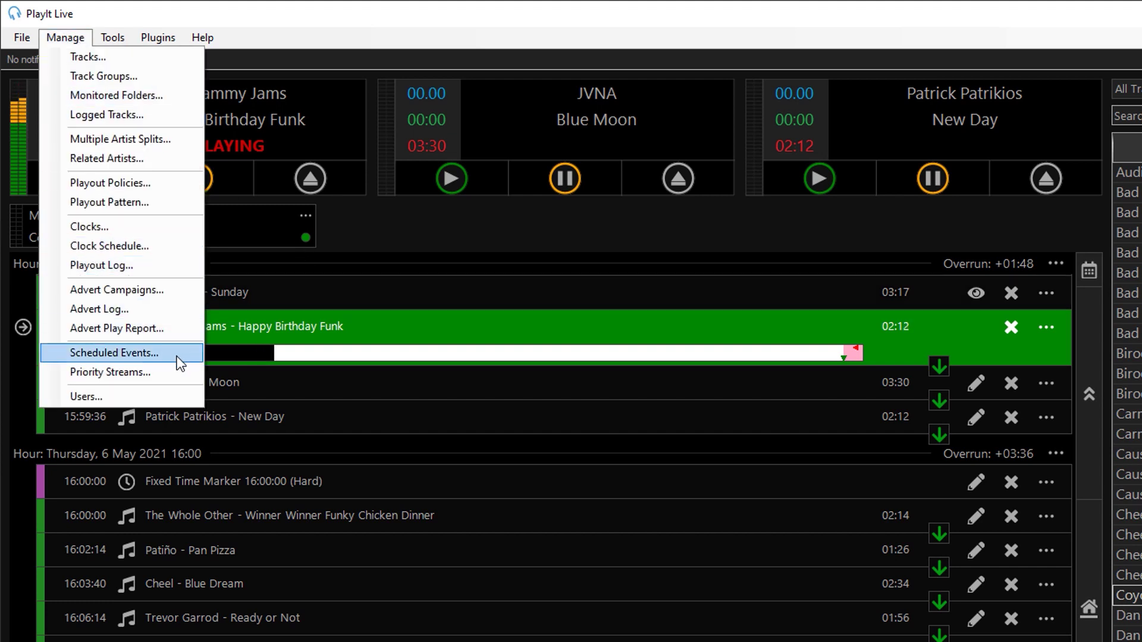
left_click(335, 322)
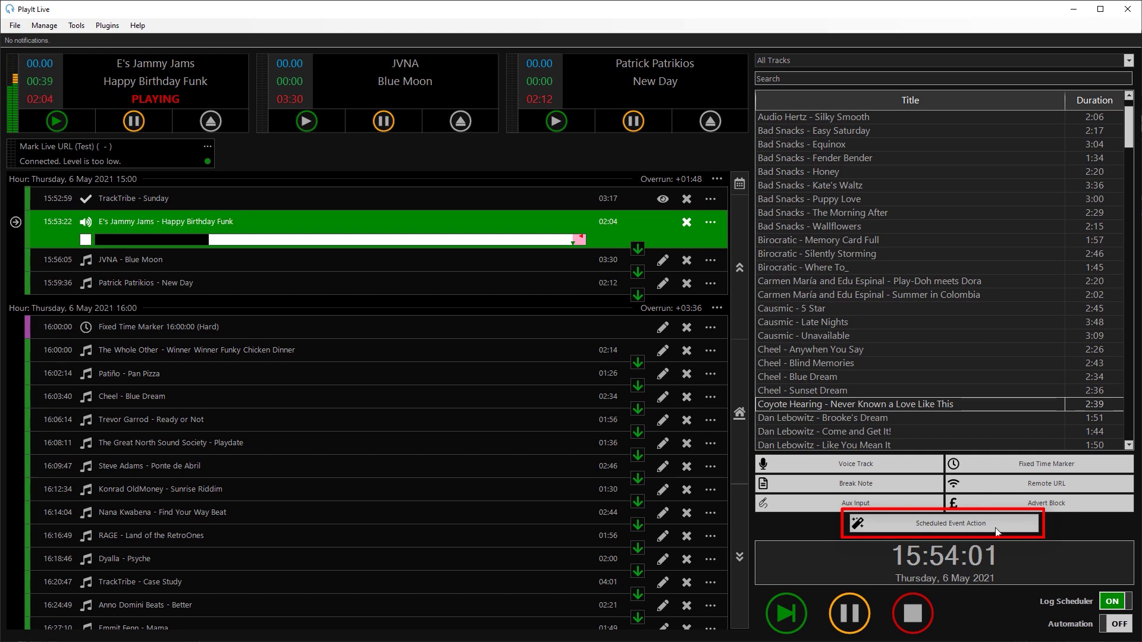
Insert a scheduled event action after "Happy Birthday Funk" that changes the "Mark Live URL (Test)" priority stream's open state to Open
left_click_drag(1000, 531, 407, 254)
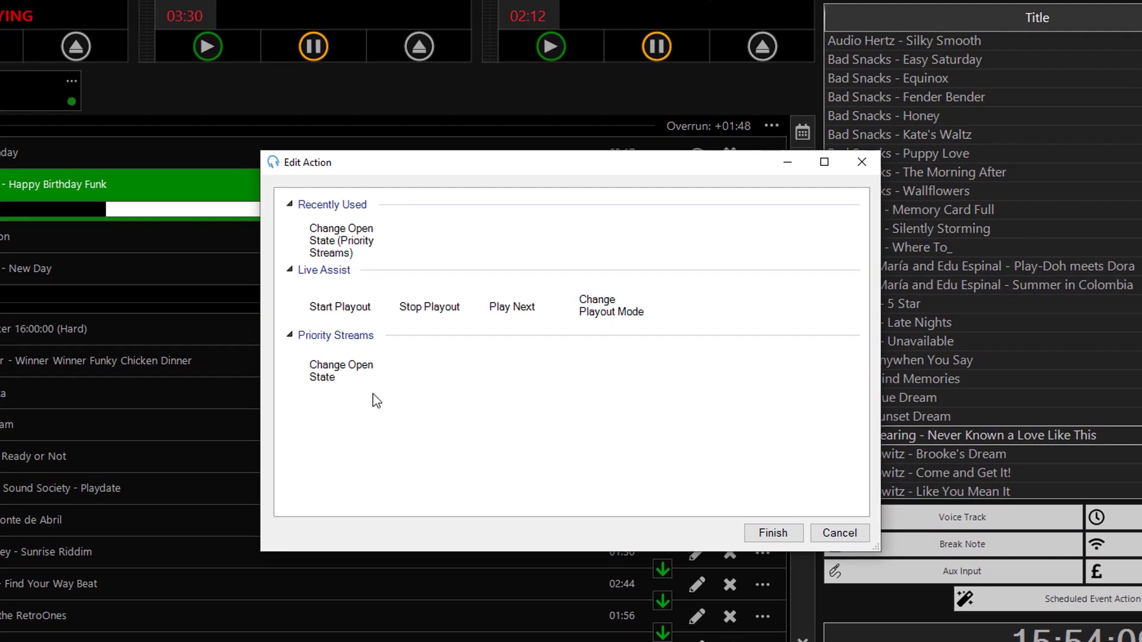
left_click(356, 380)
double_click(356, 380)
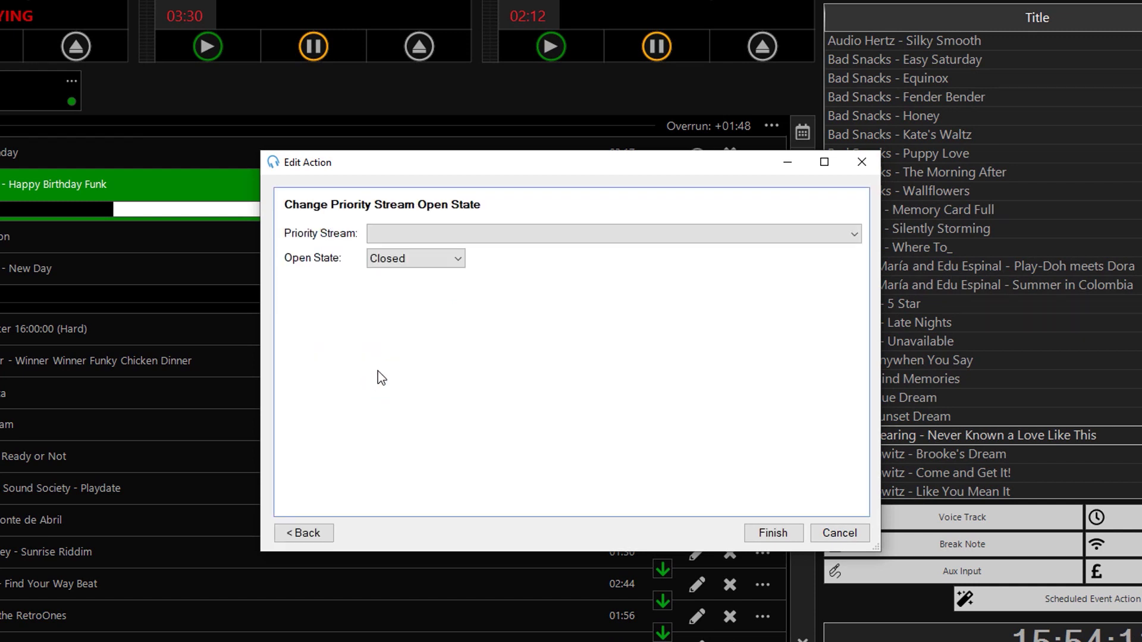
left_click(426, 235)
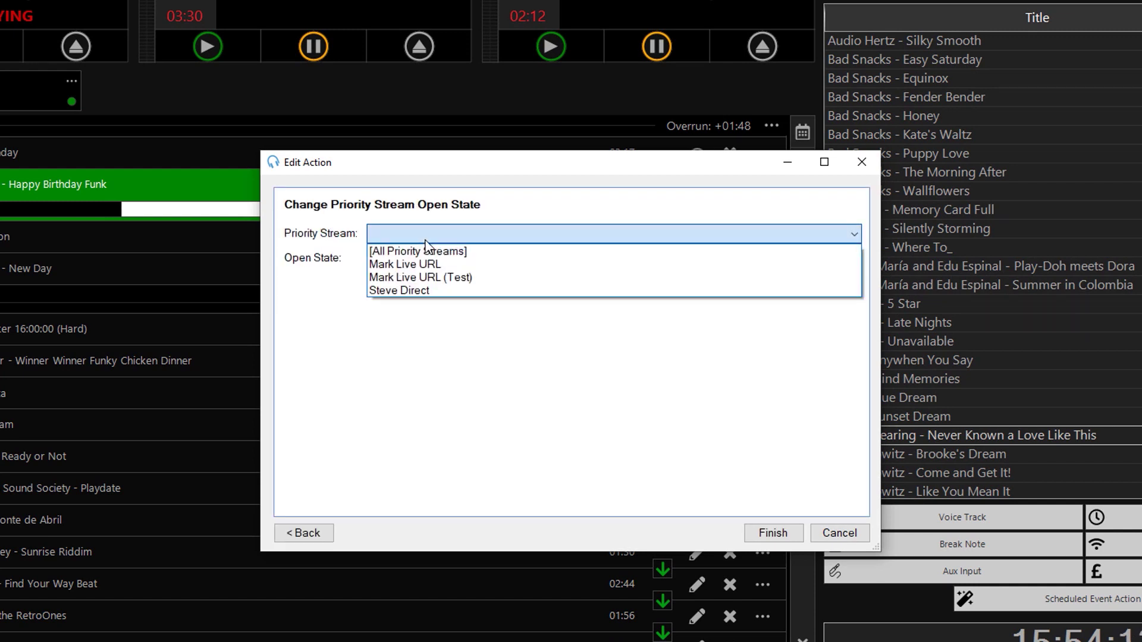
left_click(462, 277)
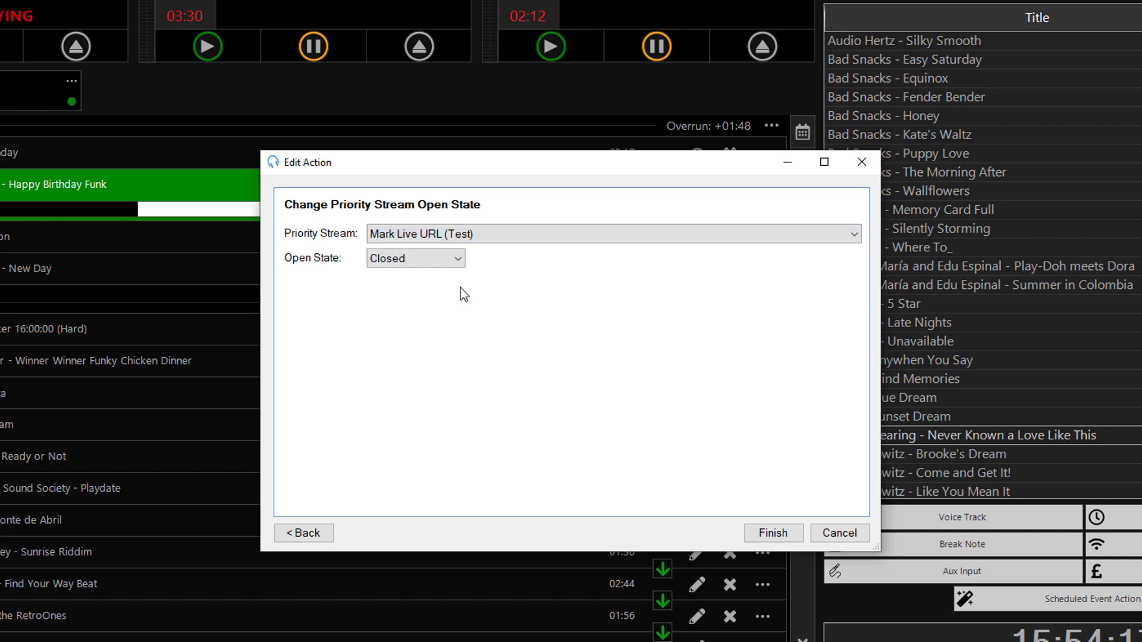
left_click(446, 258)
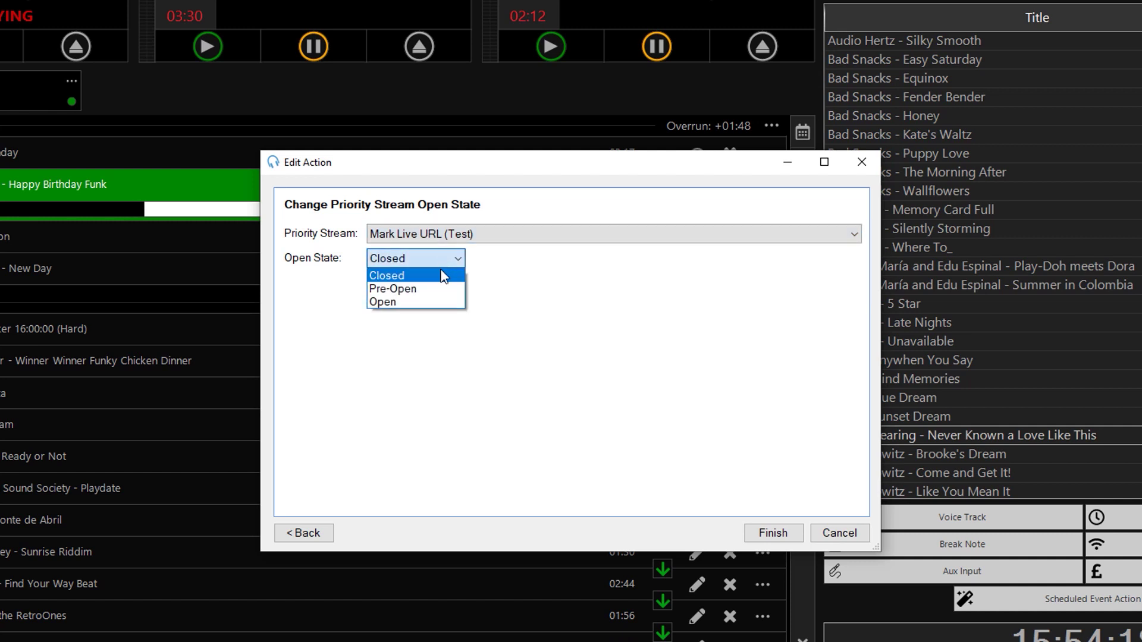
left_click(443, 302)
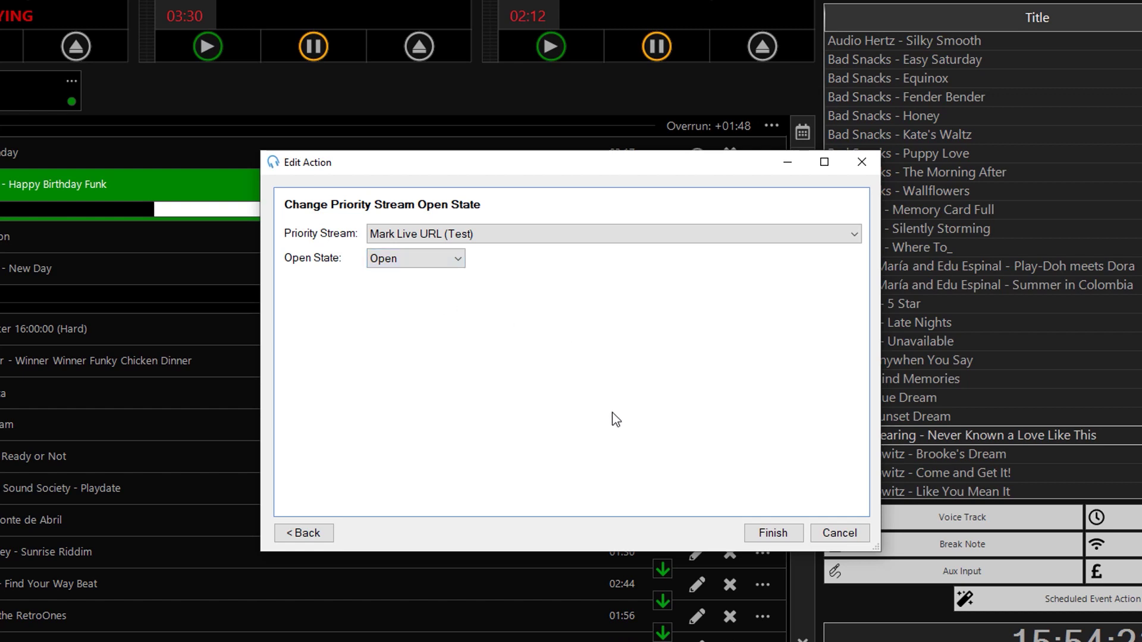
left_click(755, 533)
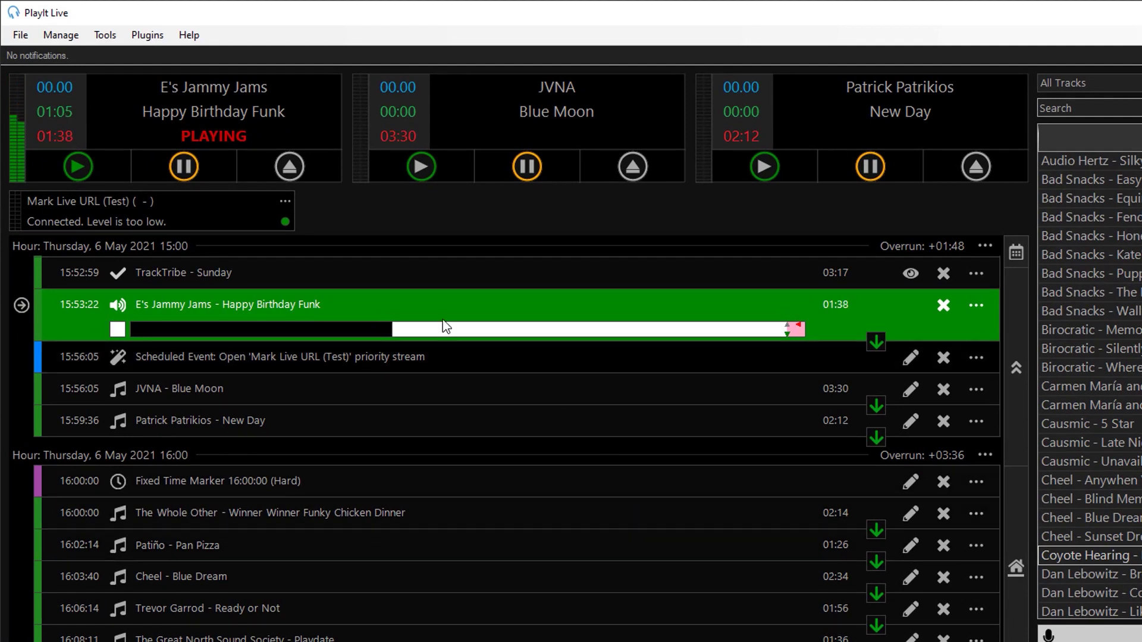
Manually close the "Mark Live URL (Test)" priority stream
left_click(285, 202)
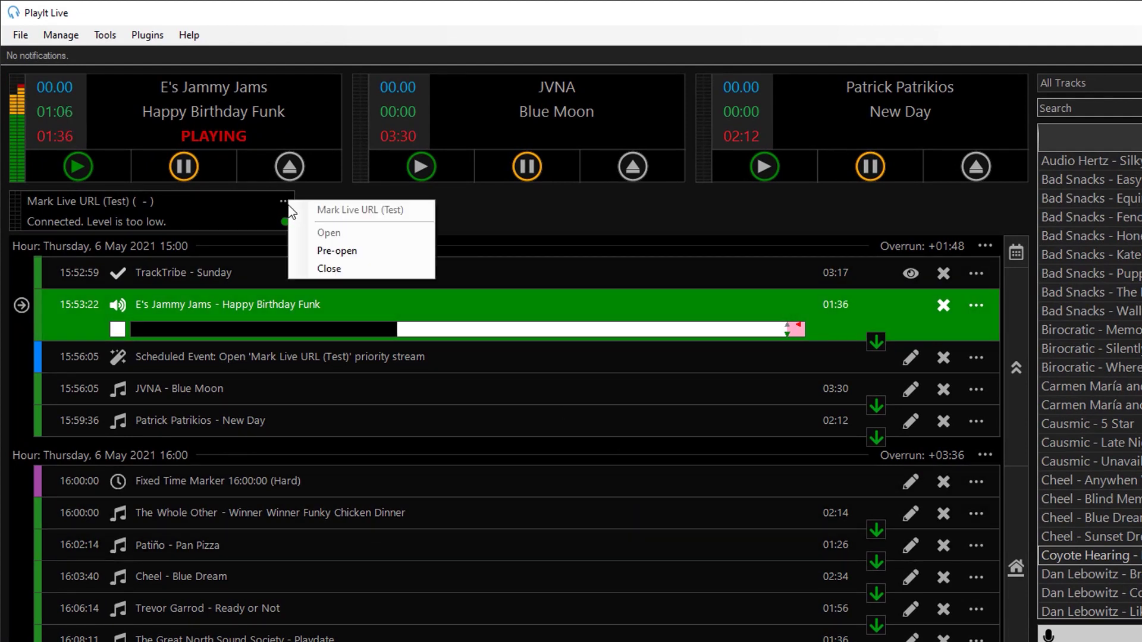
left_click(329, 269)
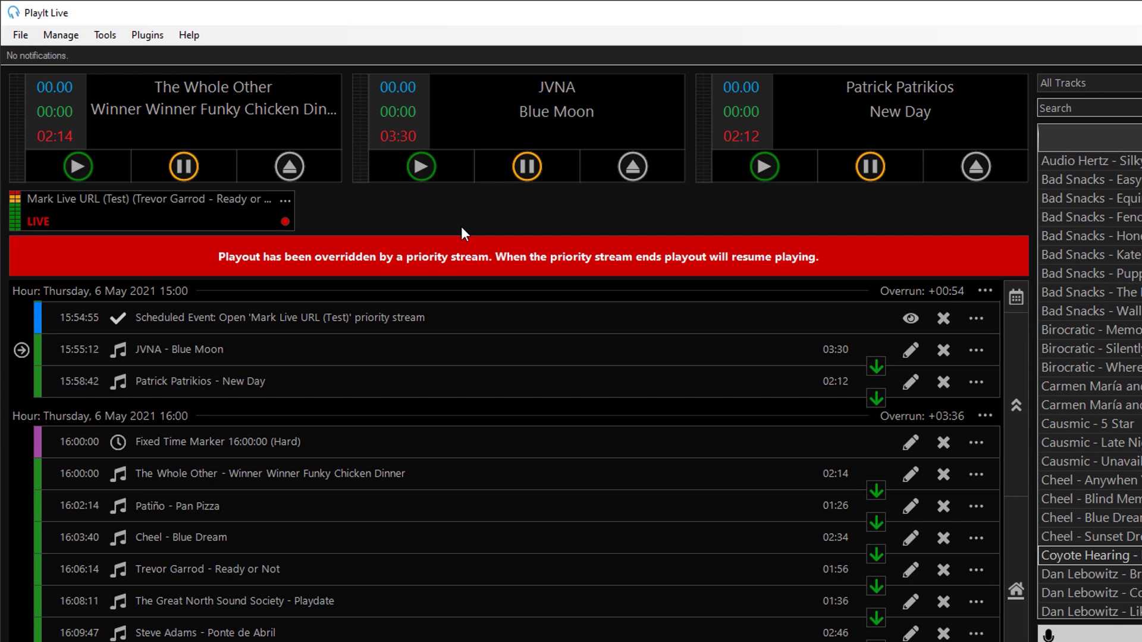
Review the scheduled event actions in the "Mark's Pop Show" and "Steve's RnB Show" clocks without changing either clock
left_click(76, 38)
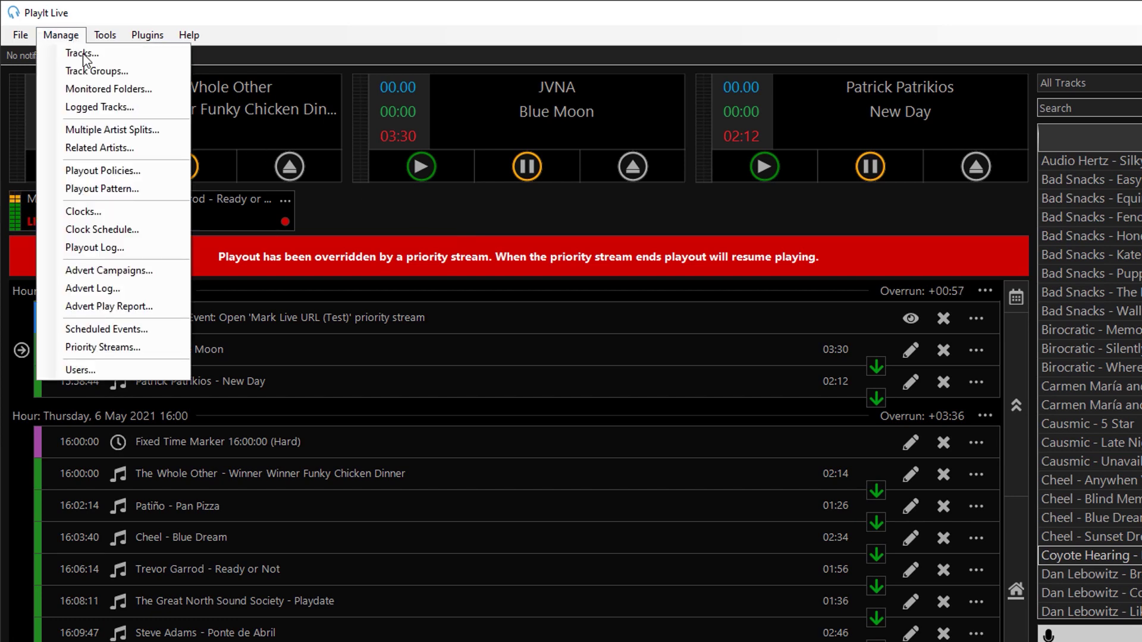
left_click(131, 212)
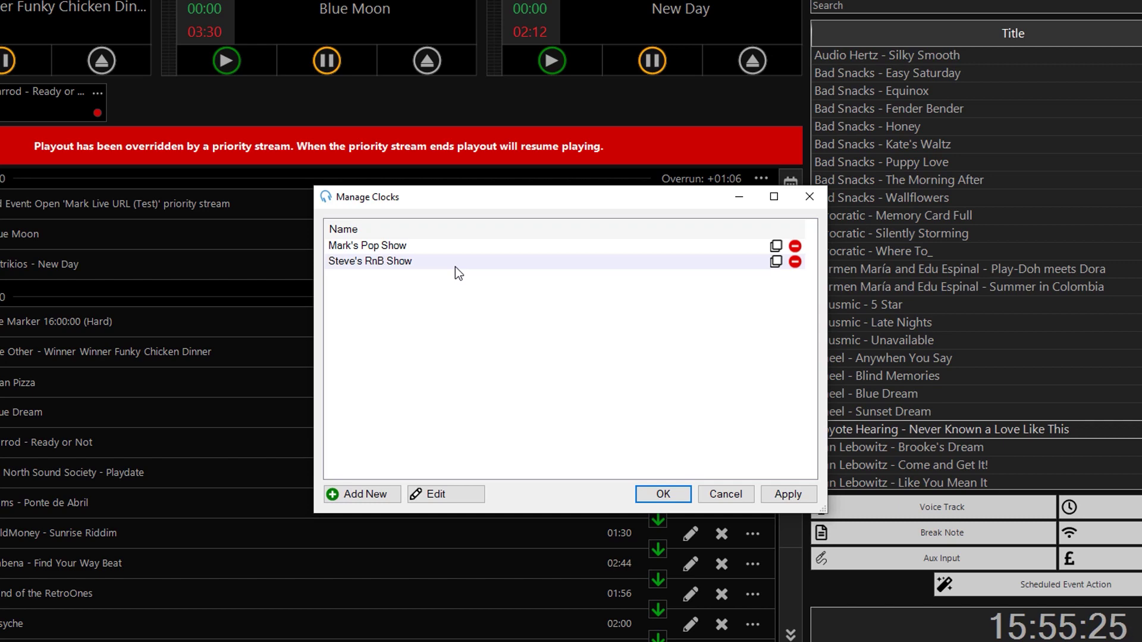
double_click(454, 246)
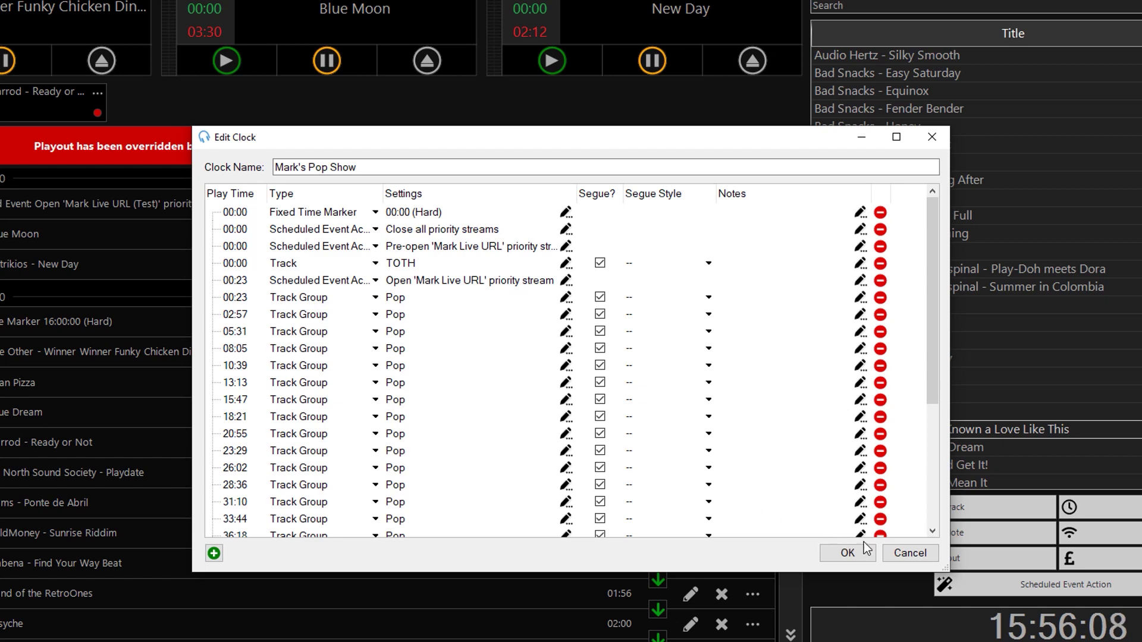
left_click(897, 553)
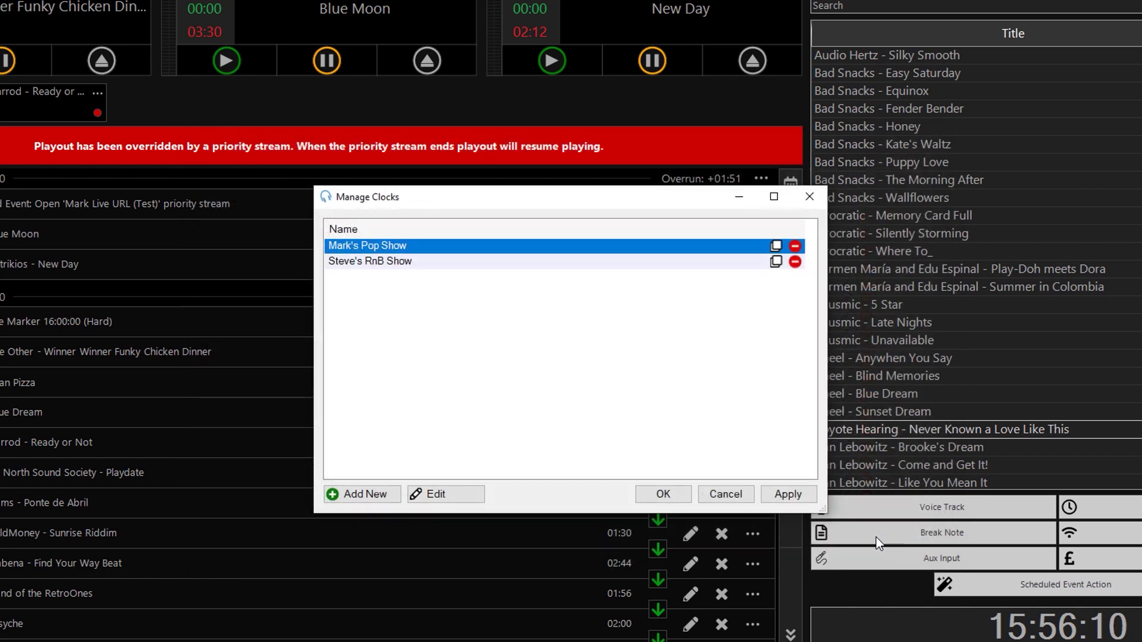
left_click(439, 264)
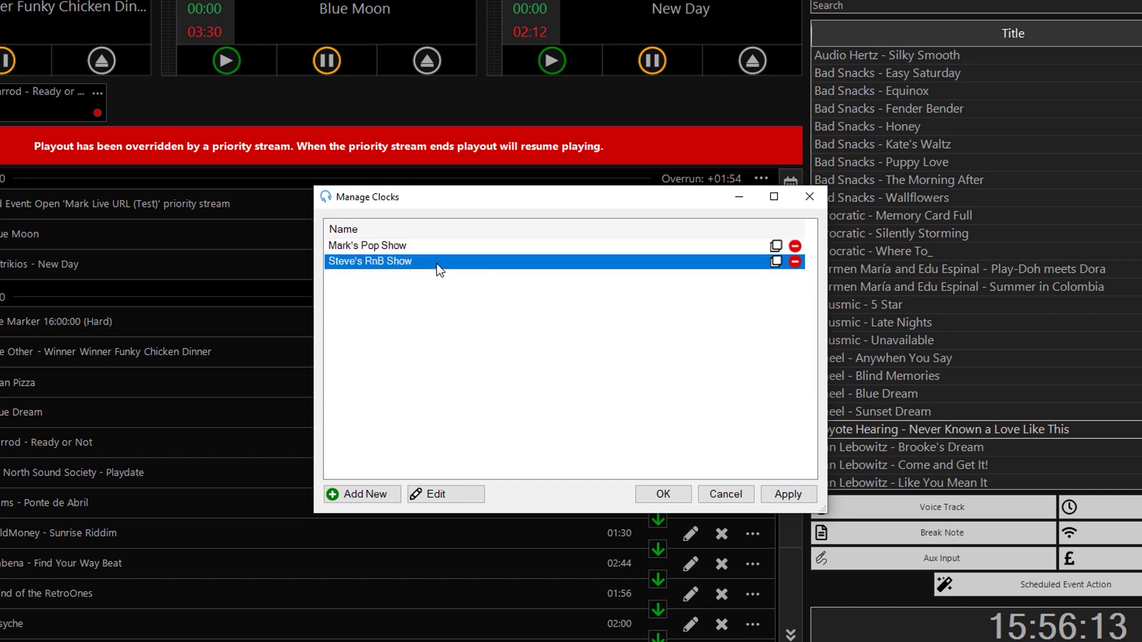
double_click(437, 265)
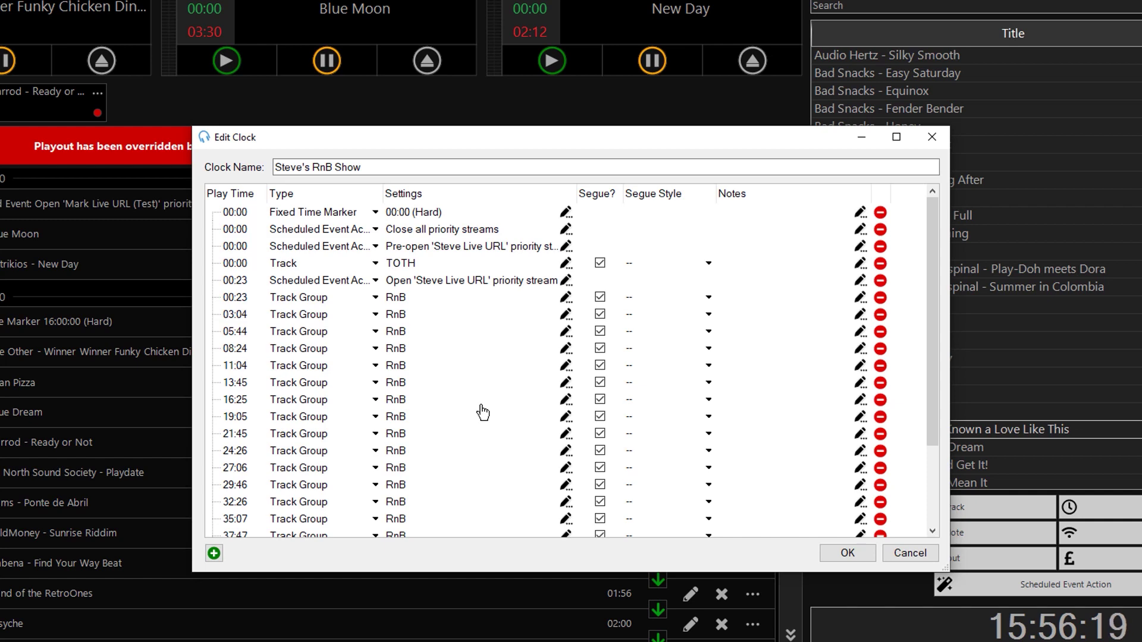
left_click(921, 560)
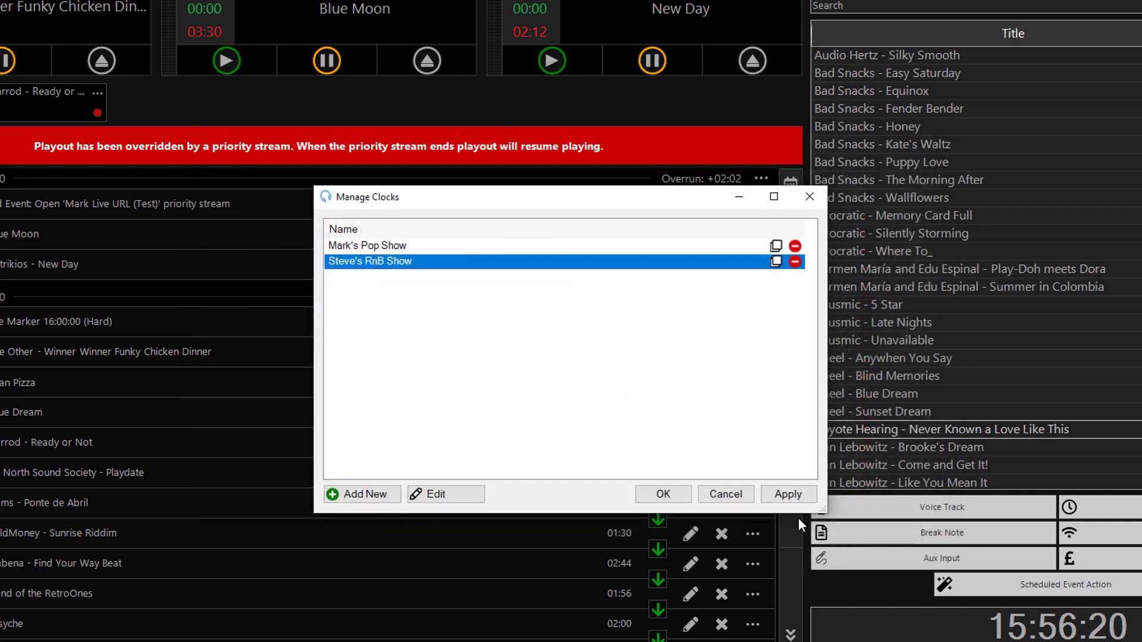
left_click(742, 498)
Examine the weekly clock schedule to see which show clock is assigned to each hour, leaving it unchanged
left_click(47, 12)
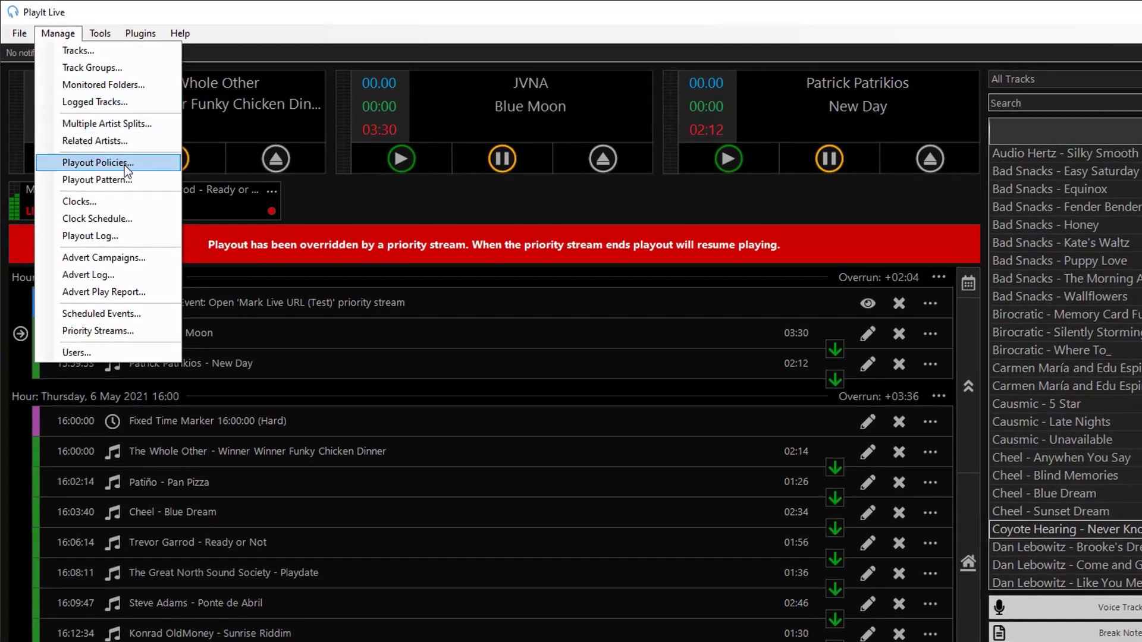
left_click(148, 218)
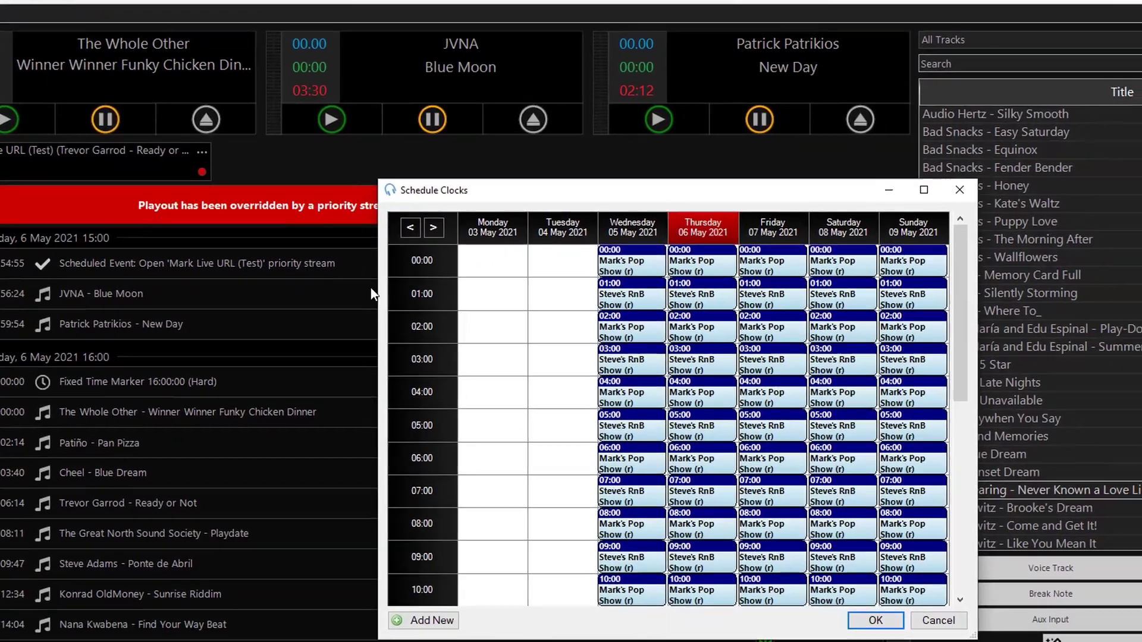
scroll(712, 259, "down", 5)
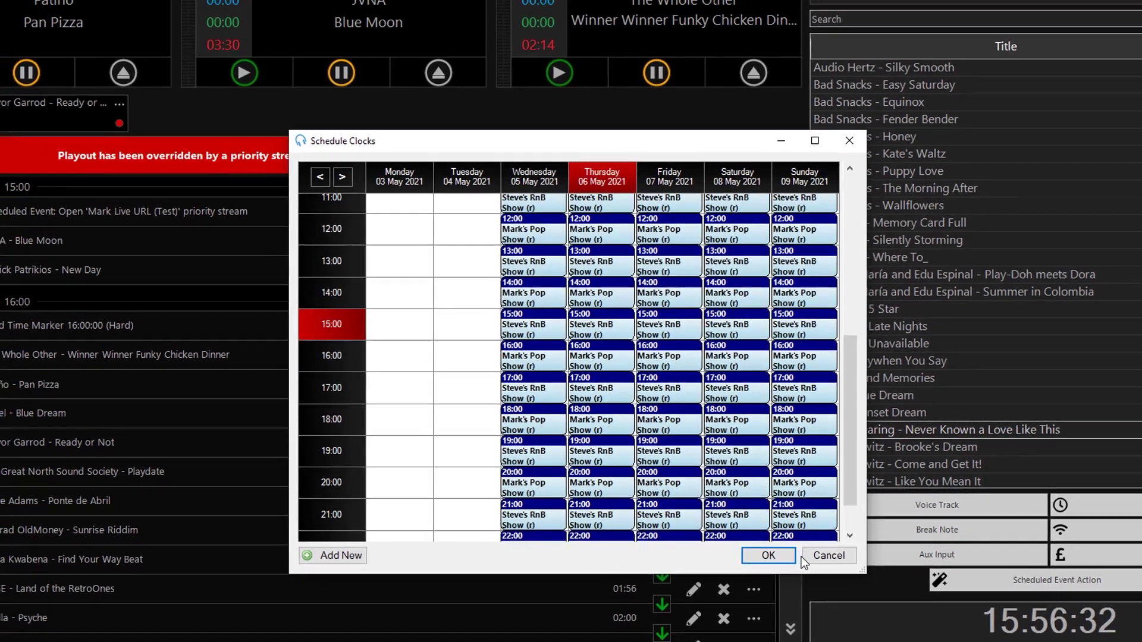
left_click(803, 556)
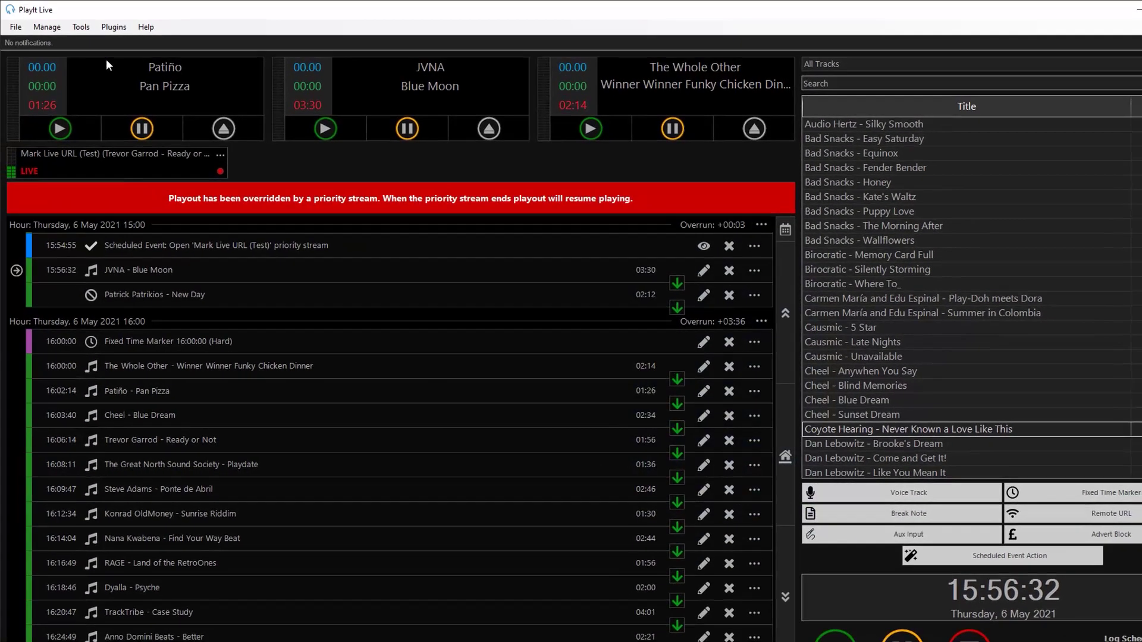
Extend the playout log's date range to end at 18:00, unschedule and reschedule those hours, and check the generated items
left_click(47, 26)
left_click(83, 191)
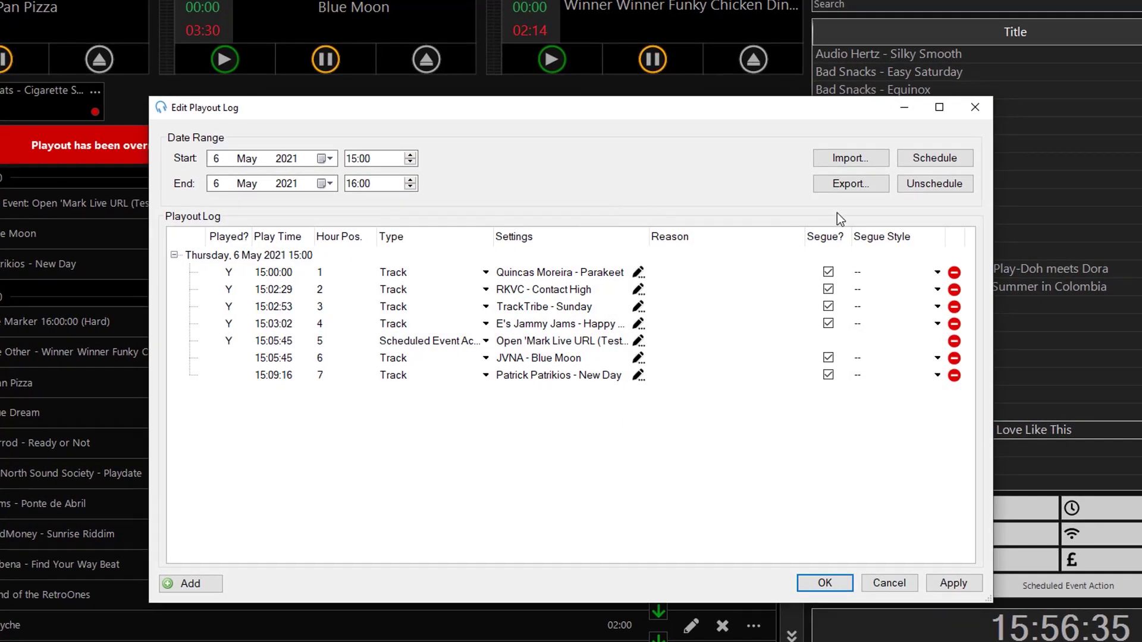
left_click(410, 179)
left_click(914, 185)
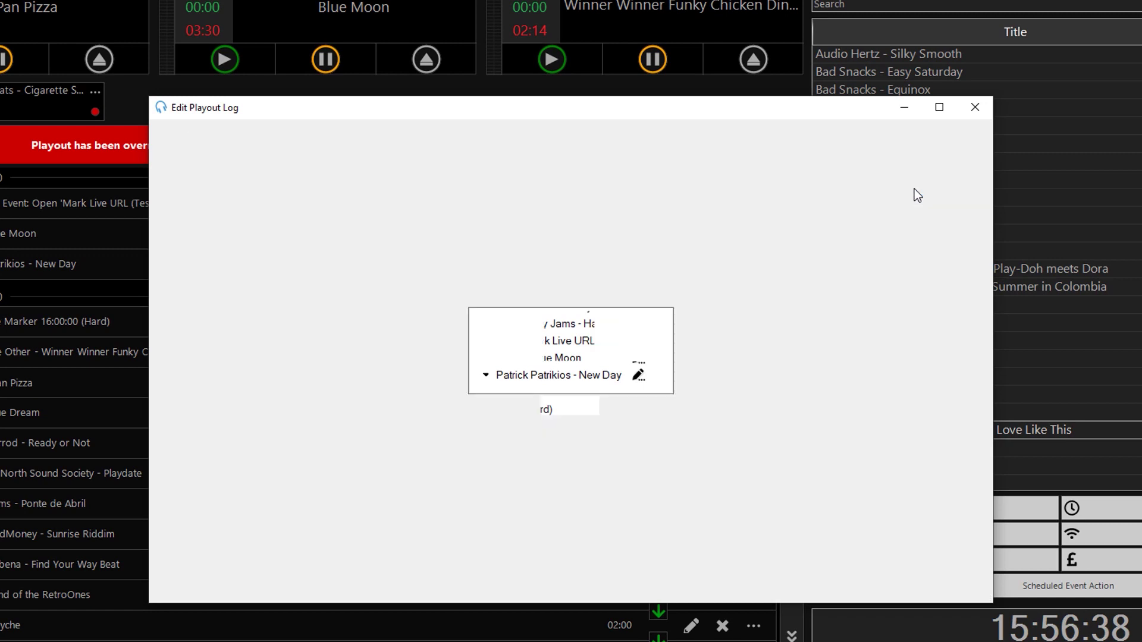
left_click(916, 159)
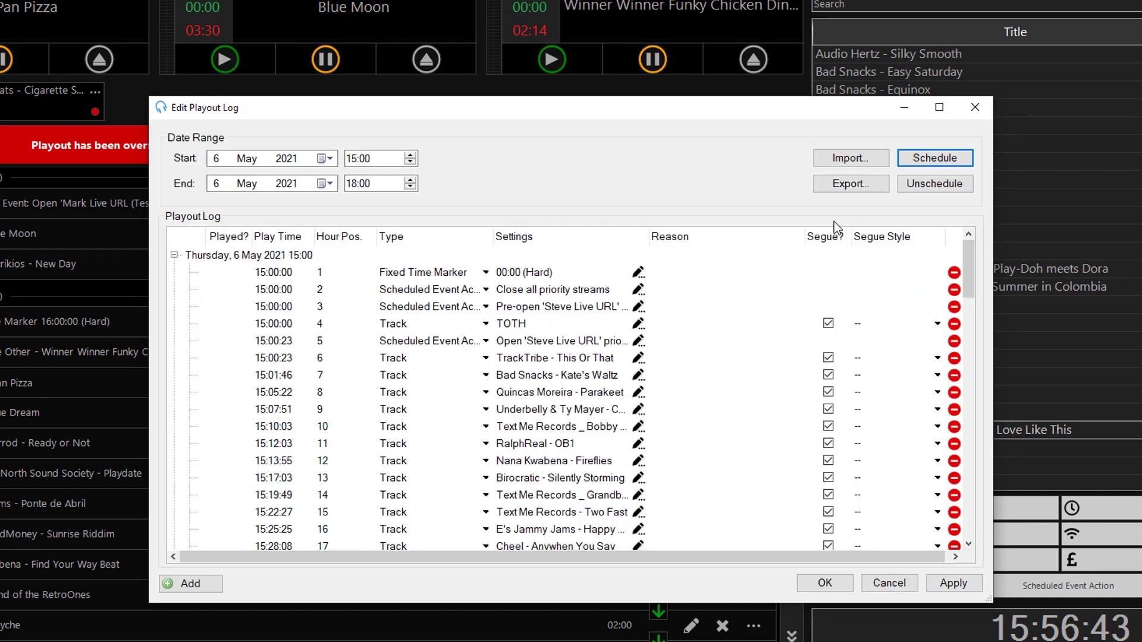
scroll(786, 291, "down", 2)
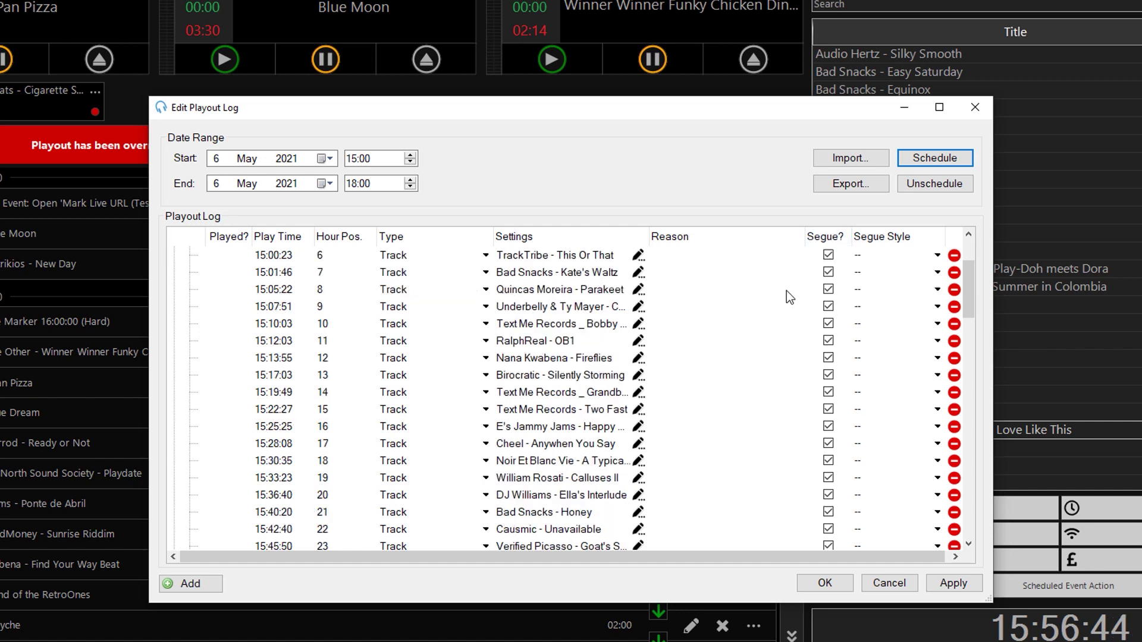
scroll(787, 291, "down", 3)
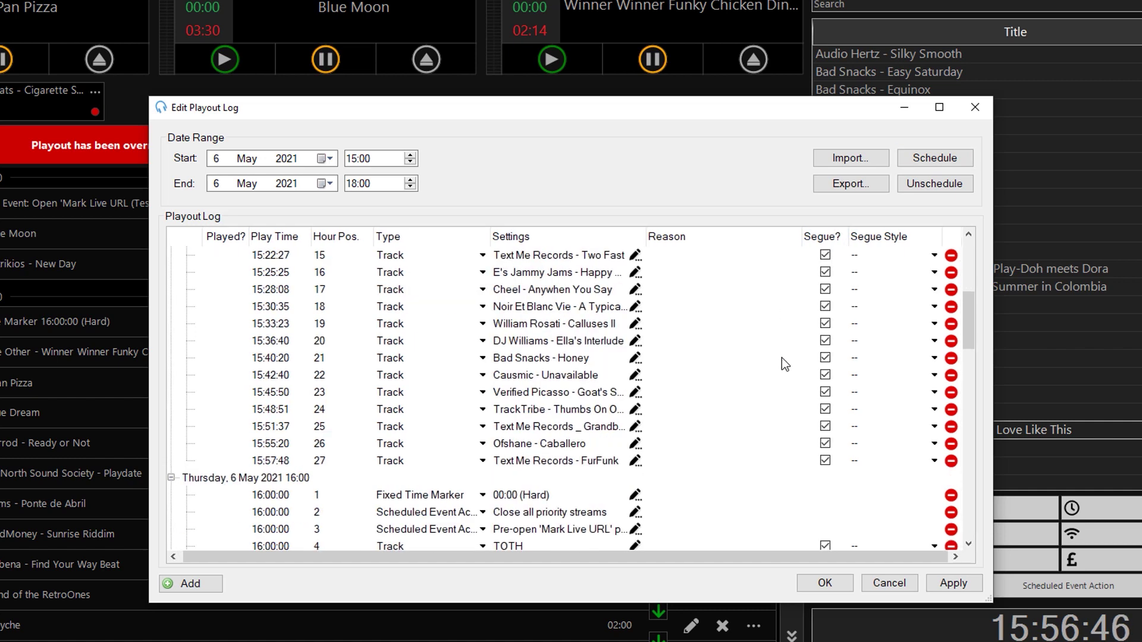
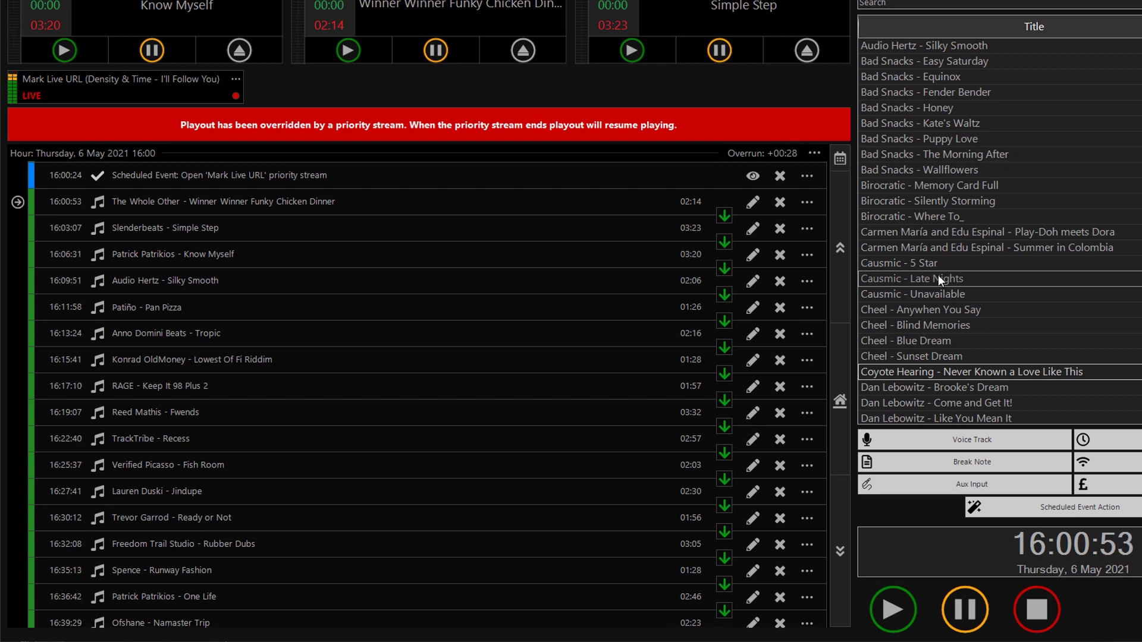
Configure Live-Assist Mode to wait for the currently playing track to finish when a priority stream becomes active, and save the settings
scroll(417, 269, "up", 2)
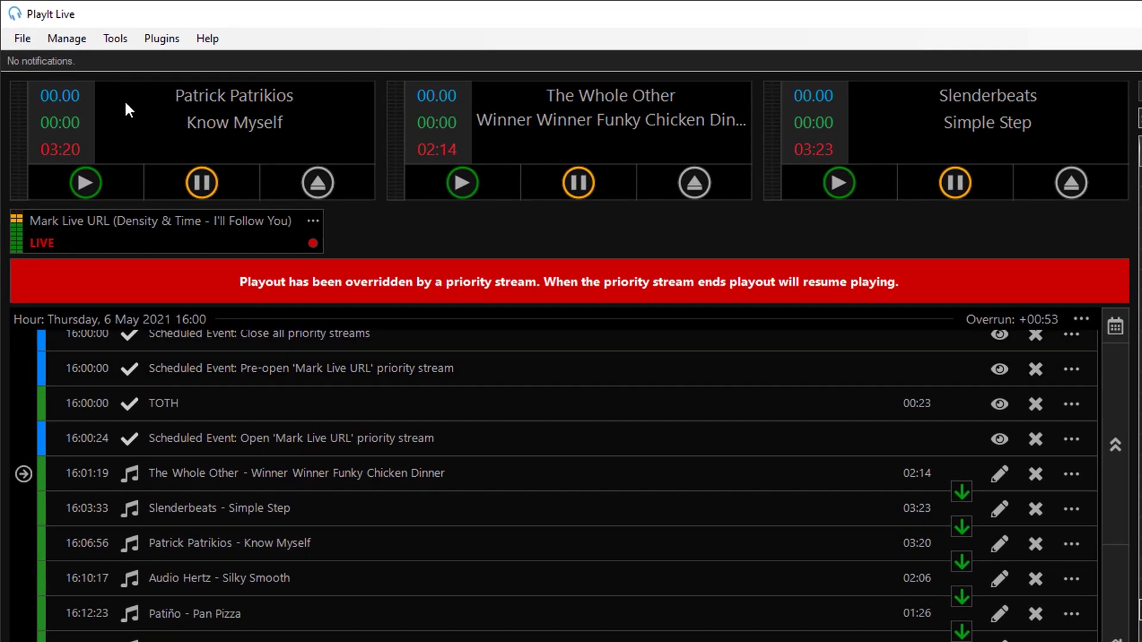
left_click(21, 26)
left_click(104, 105)
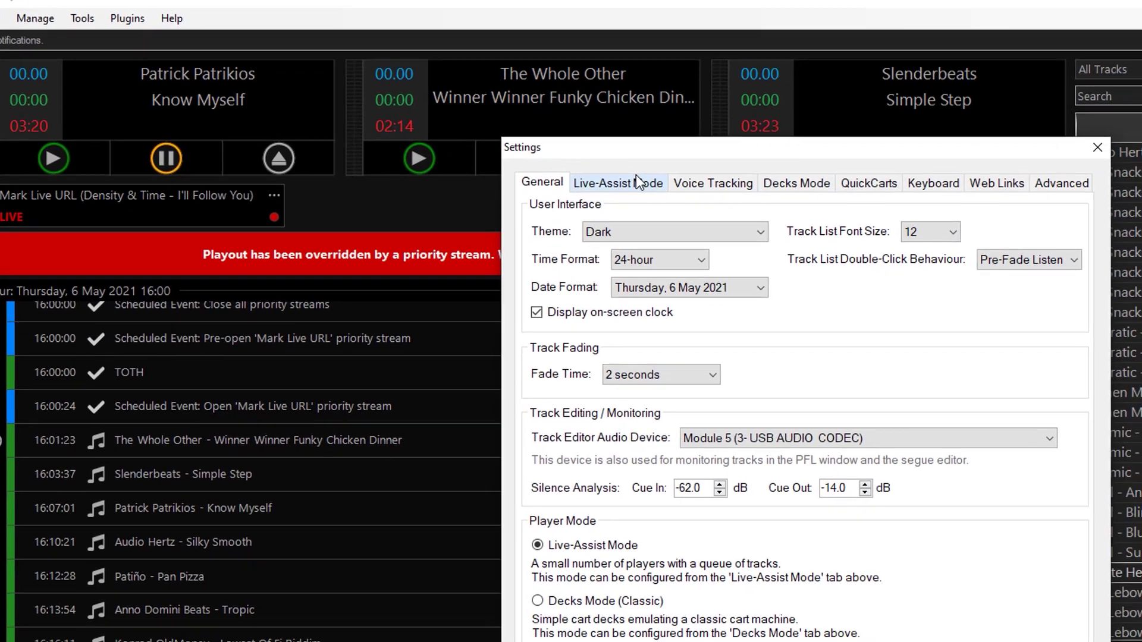
left_click(664, 209)
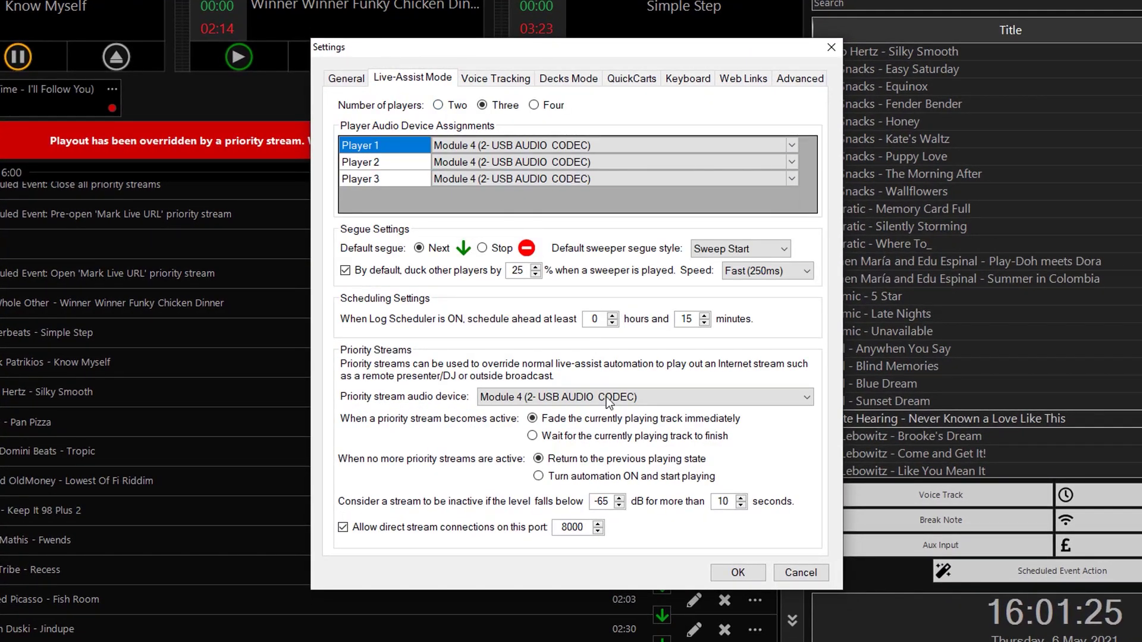
left_click(667, 440)
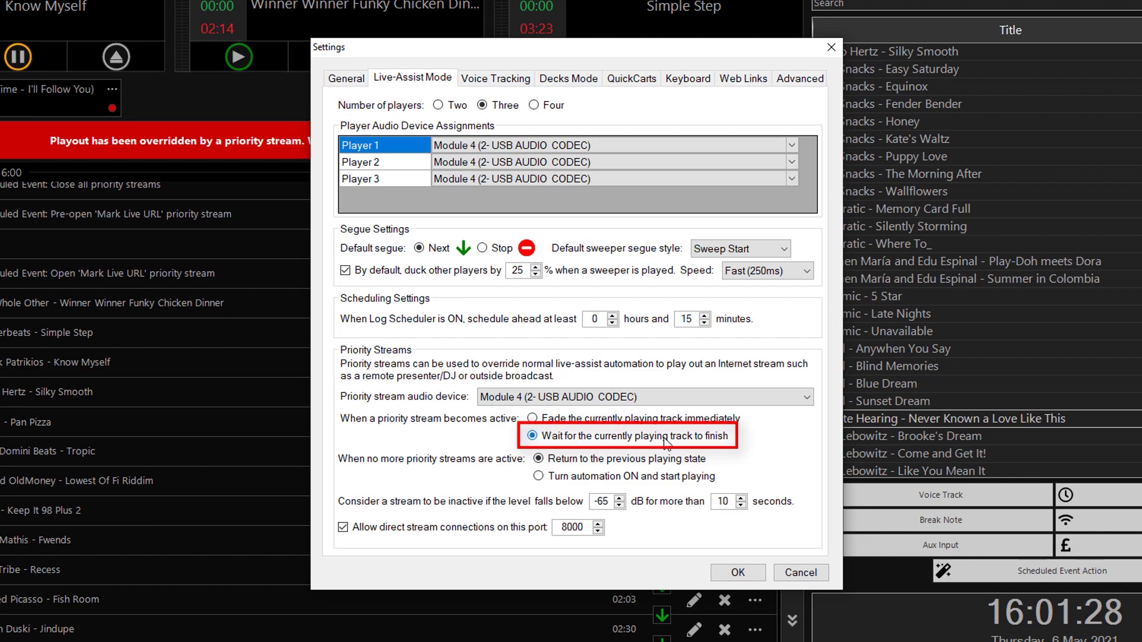
left_click(744, 570)
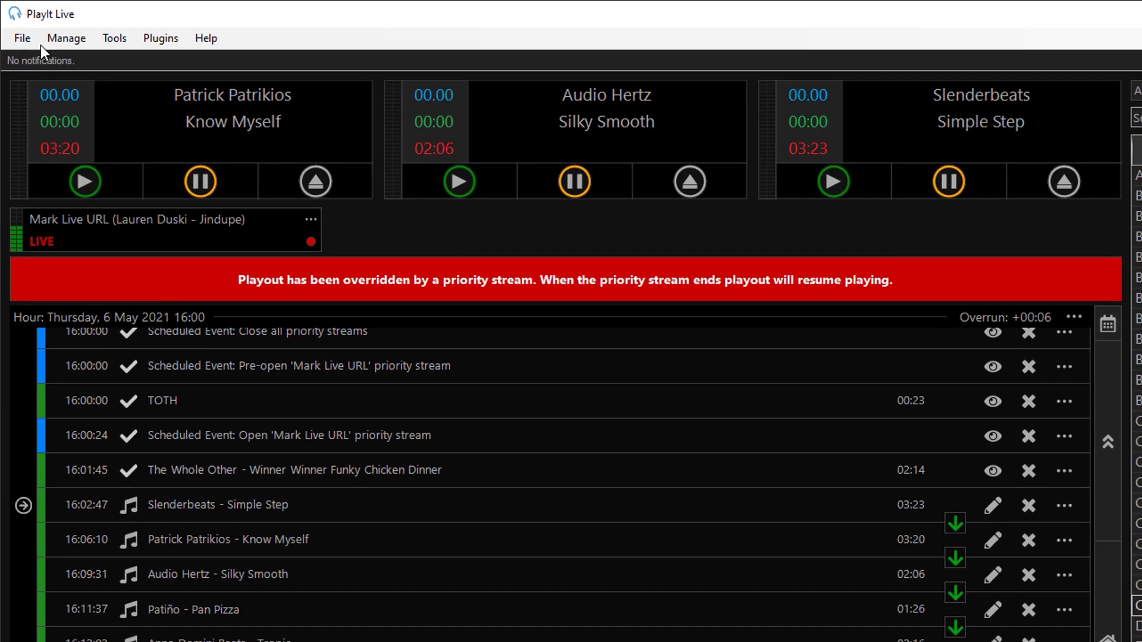
Review the Live-Assist Mode priority stream settings, including the direct stream connection option and port, without changing them
left_click(23, 38)
left_click(70, 103)
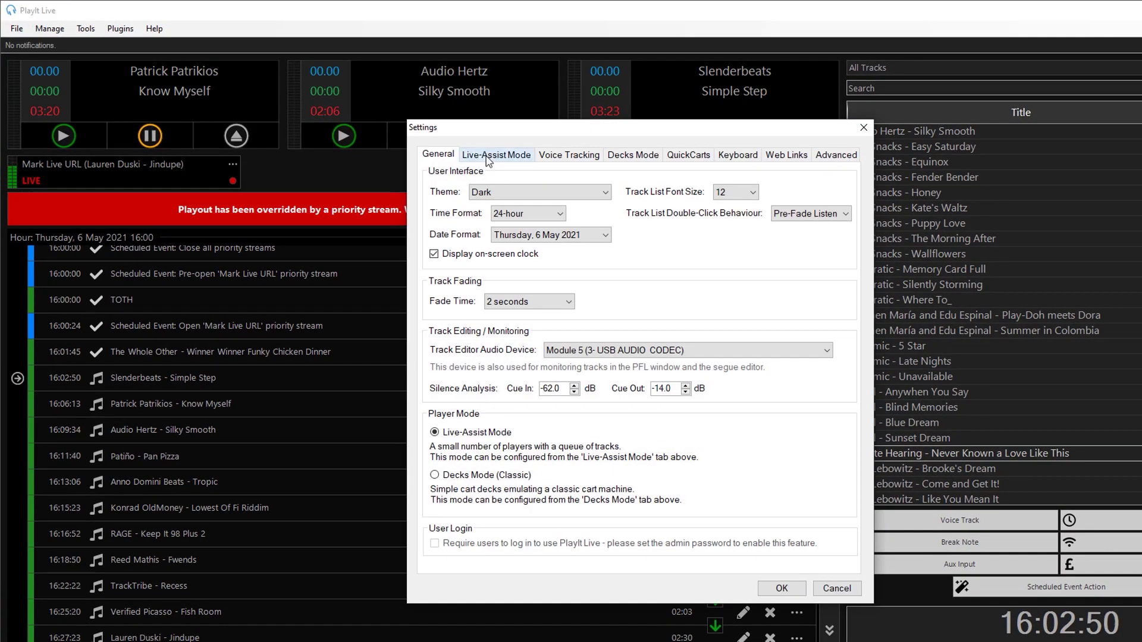
left_click(489, 157)
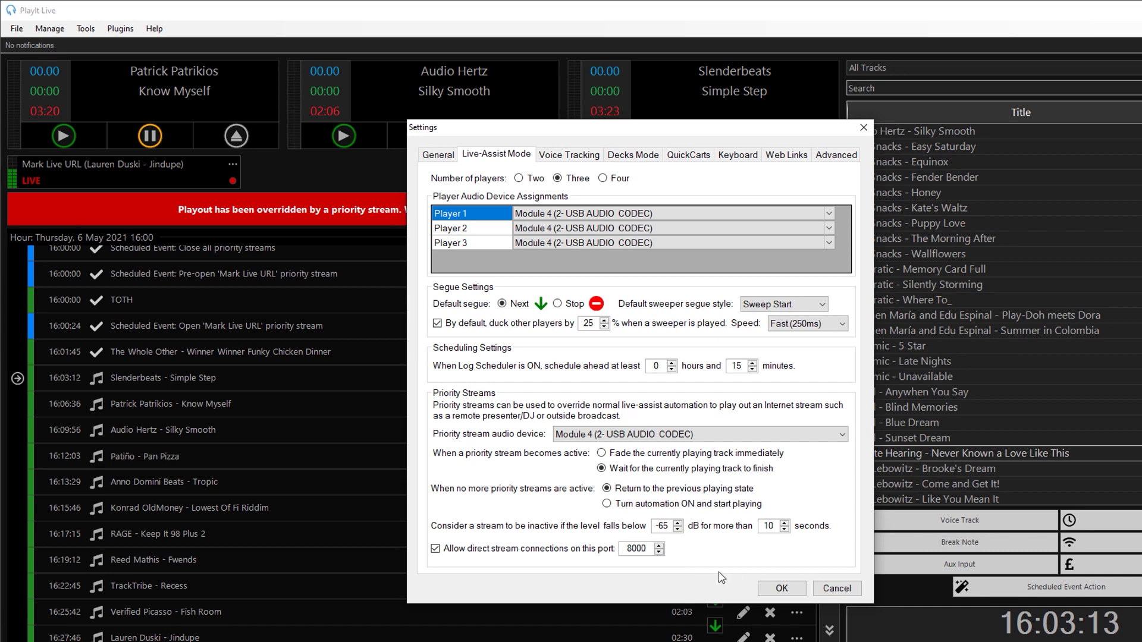
left_click(837, 588)
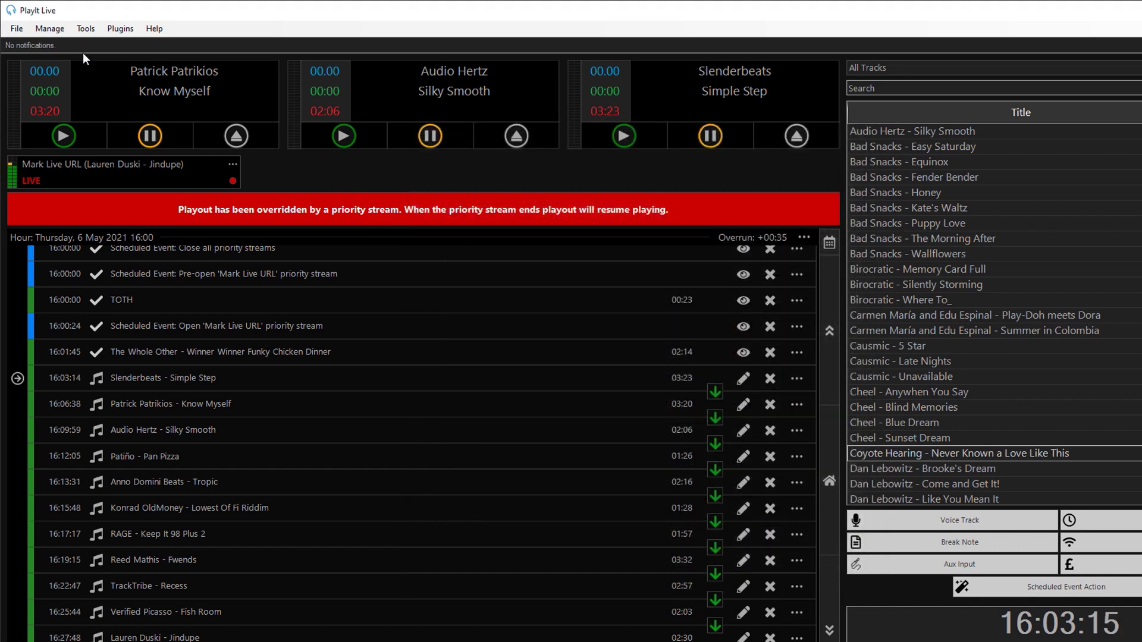
Inspect the non-administrator user's login and permission settings, and leave the user accounts unchanged
left_click(66, 31)
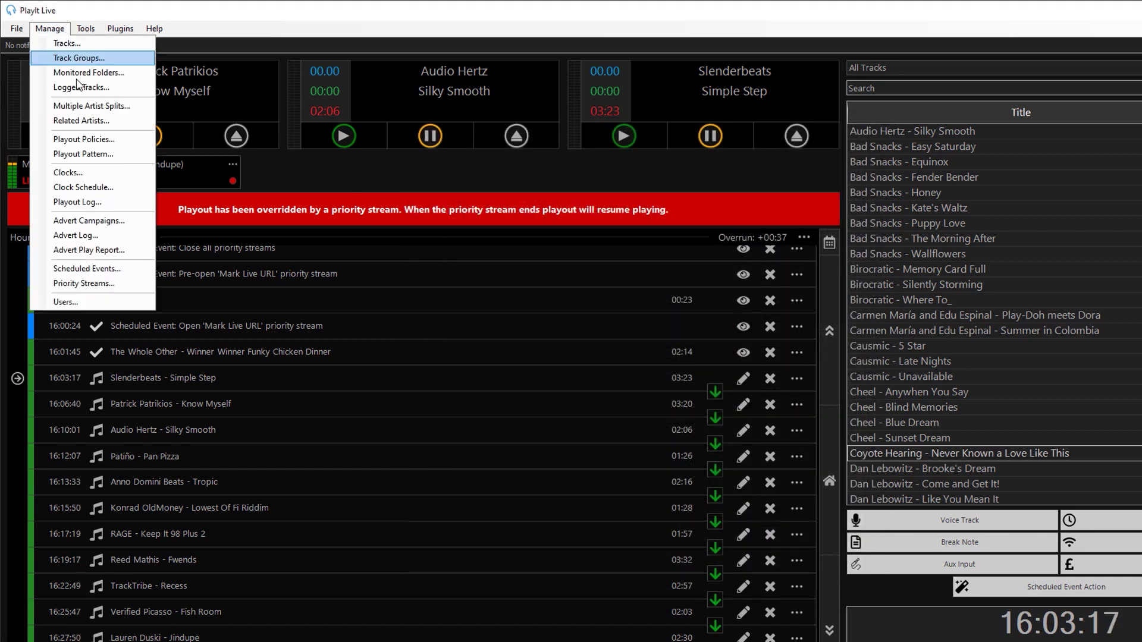
left_click(122, 301)
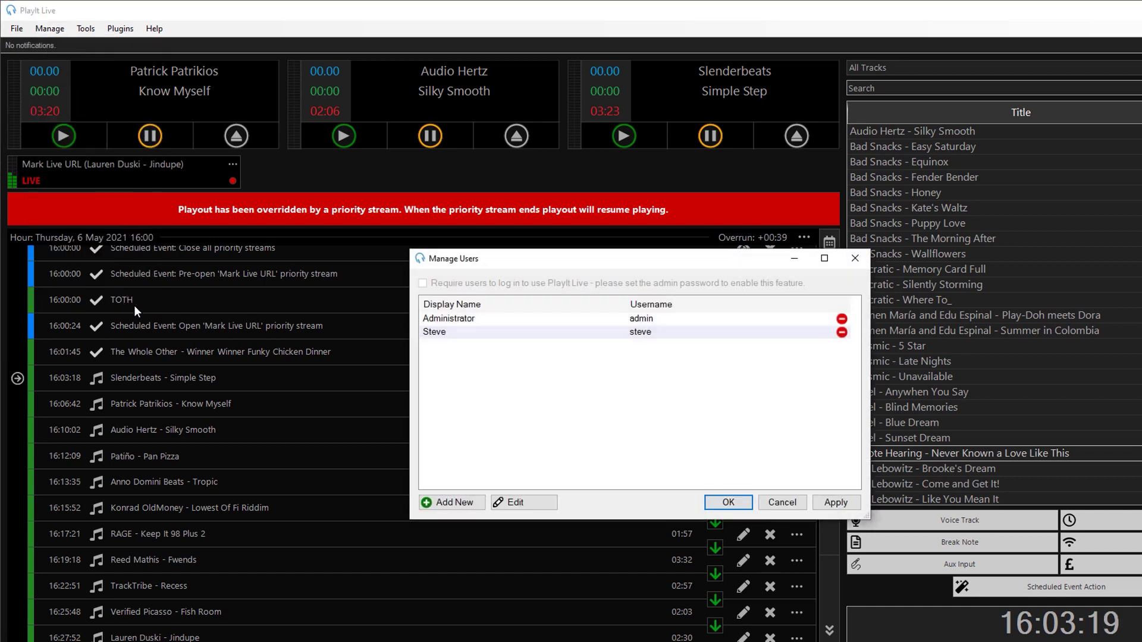
double_click(467, 333)
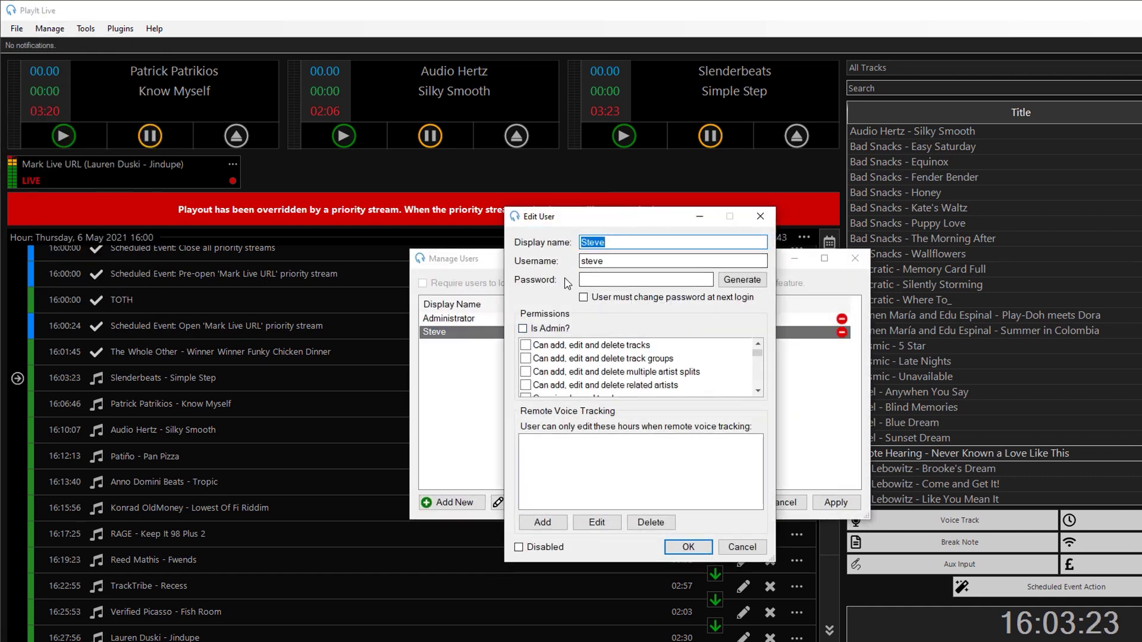
left_click(742, 548)
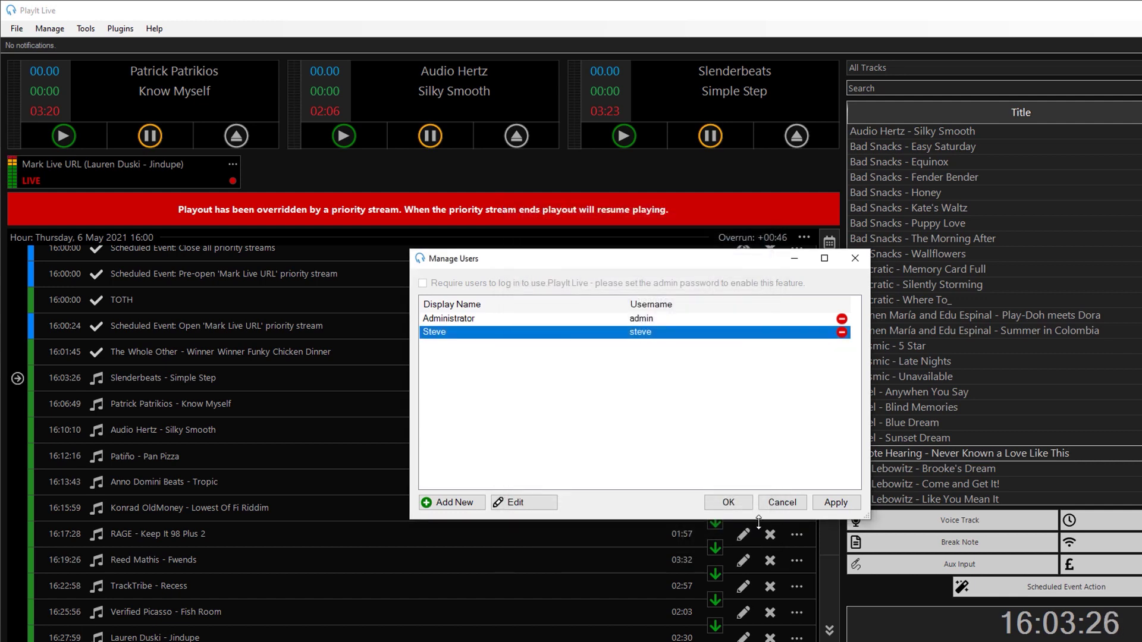
left_click(784, 503)
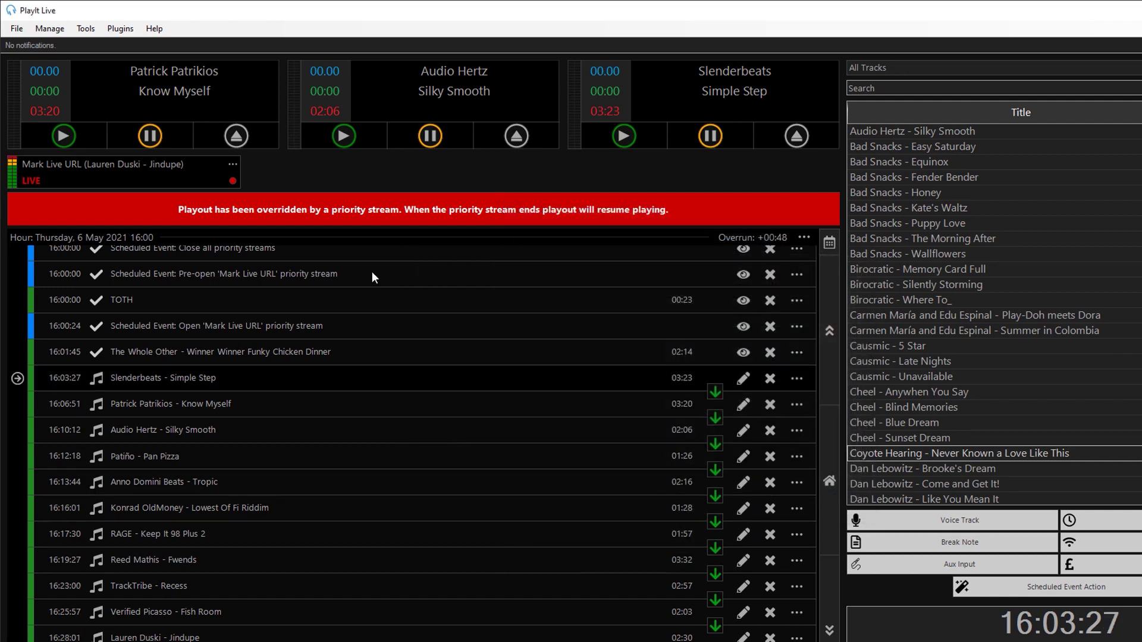
Inspect the Direct Stream Connection priority stream's type, user and open state, and leave the priority streams unchanged
left_click(49, 28)
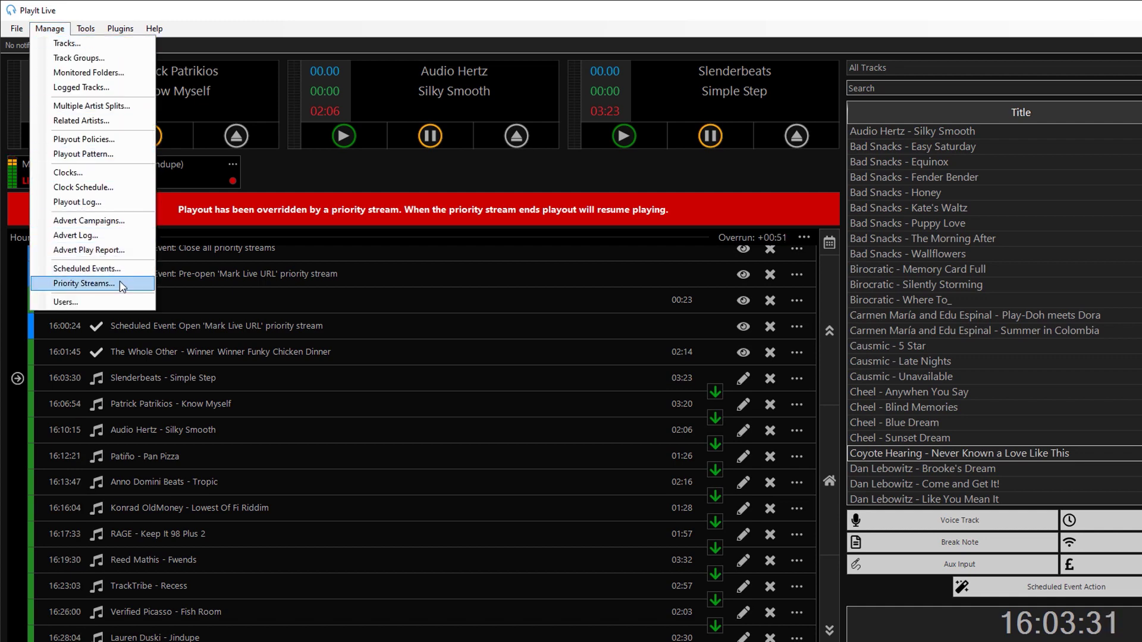
left_click(84, 284)
double_click(514, 355)
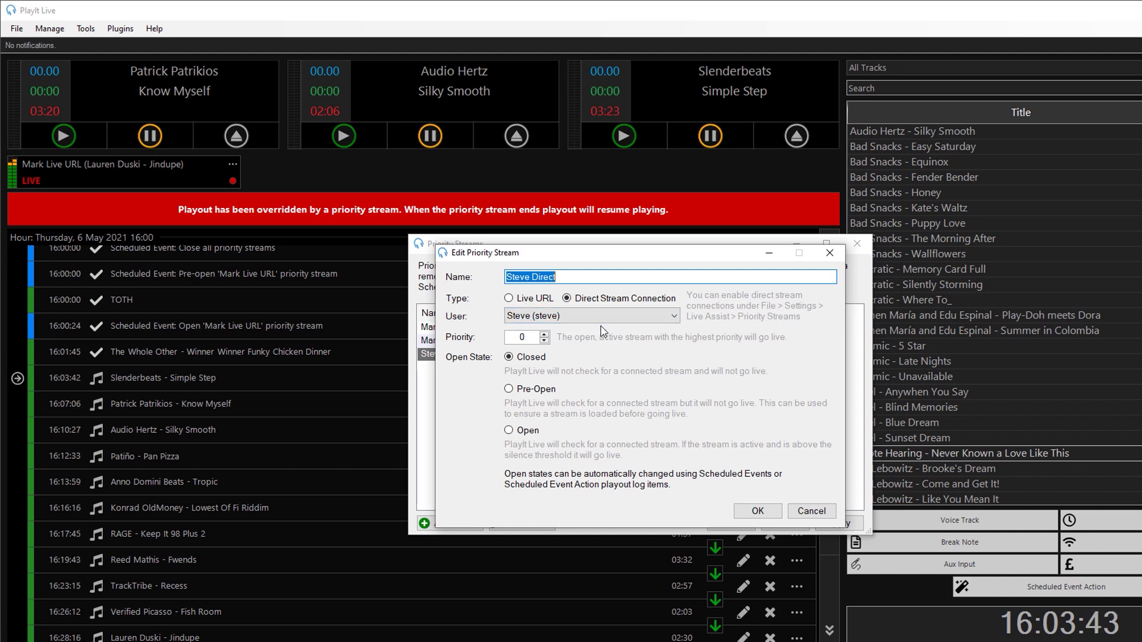
left_click(808, 518)
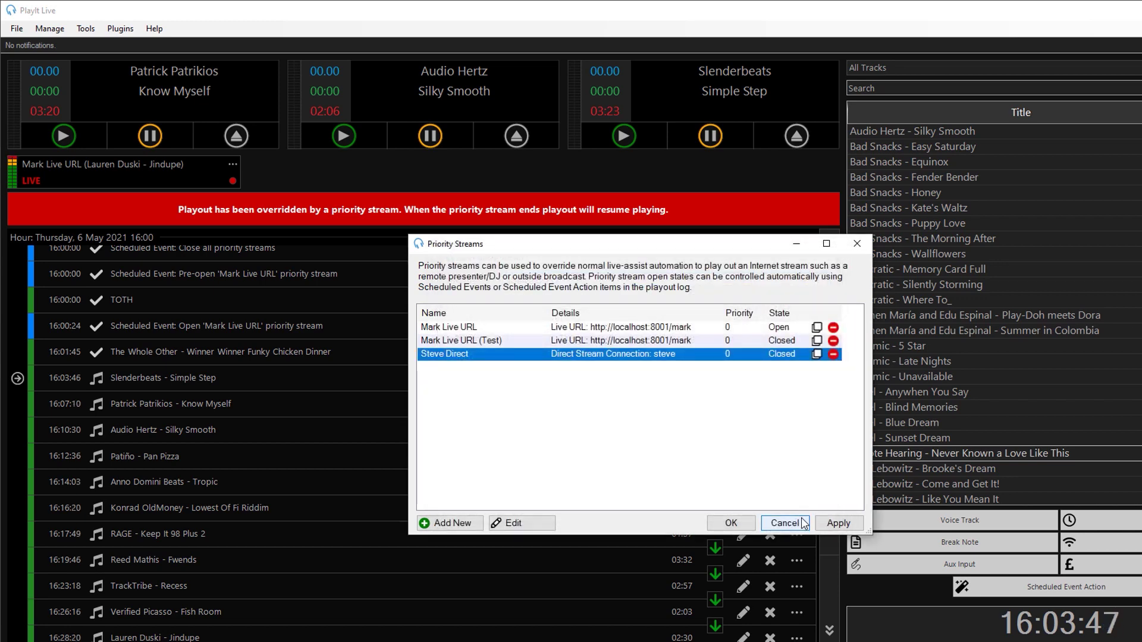
left_click(800, 522)
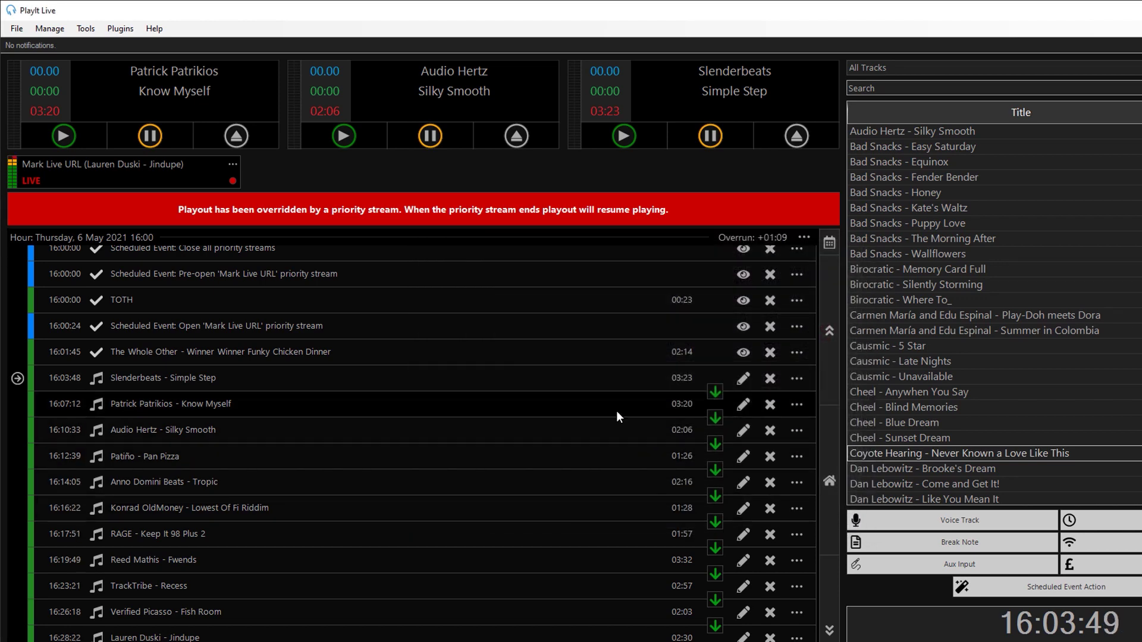